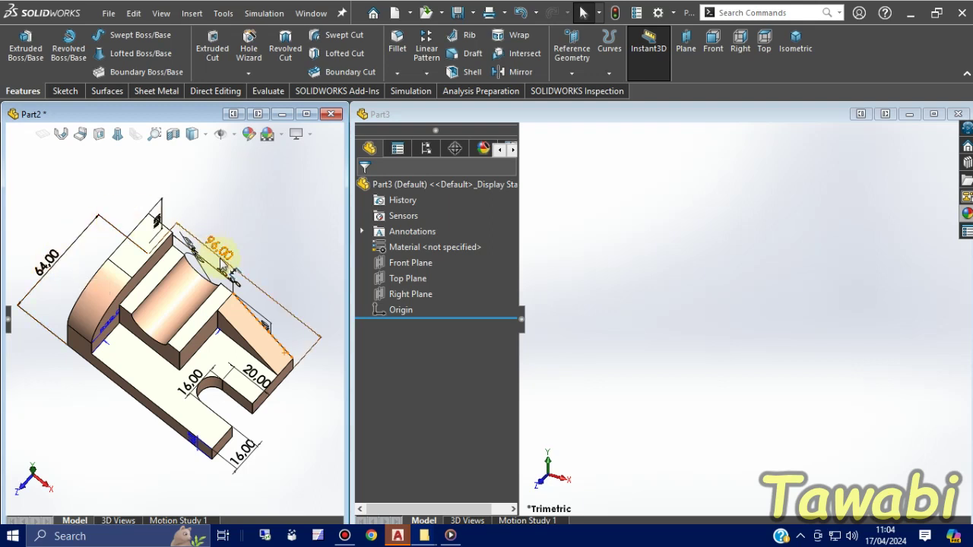
Start a new sketch on the Top Plane of Part3
click(411, 278)
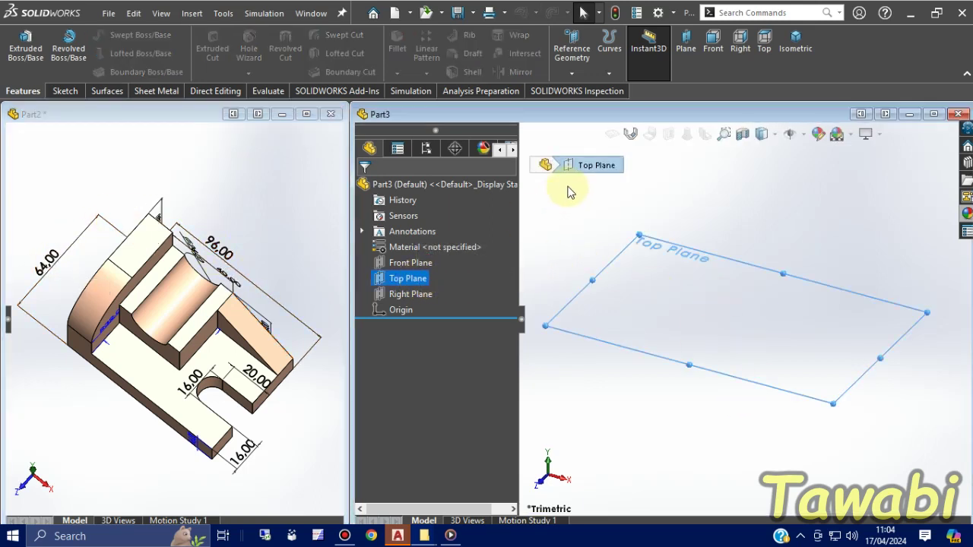
click(418, 263)
click(560, 306)
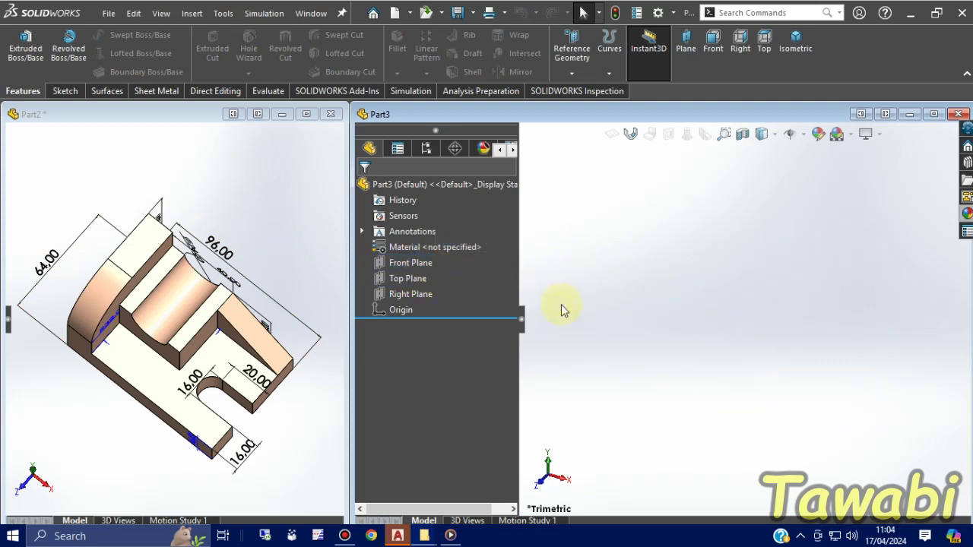
click(418, 278)
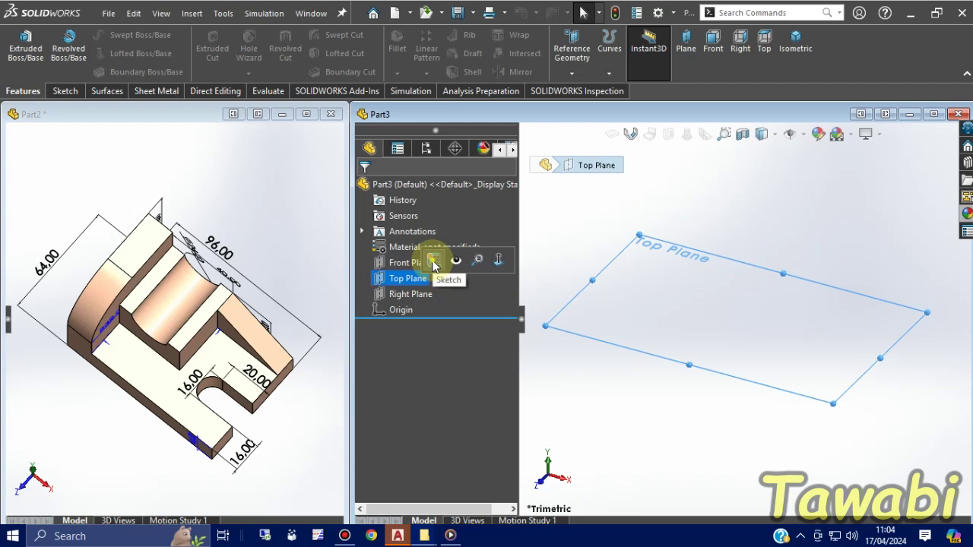
click(432, 261)
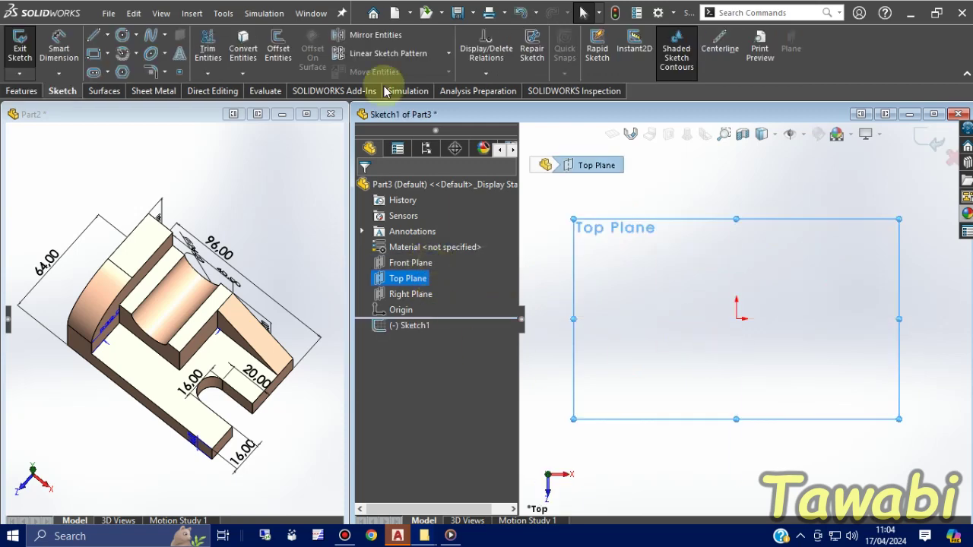
Sketch a center rectangle about 112 by 45 mm, centred on the origin
click(107, 53)
click(130, 89)
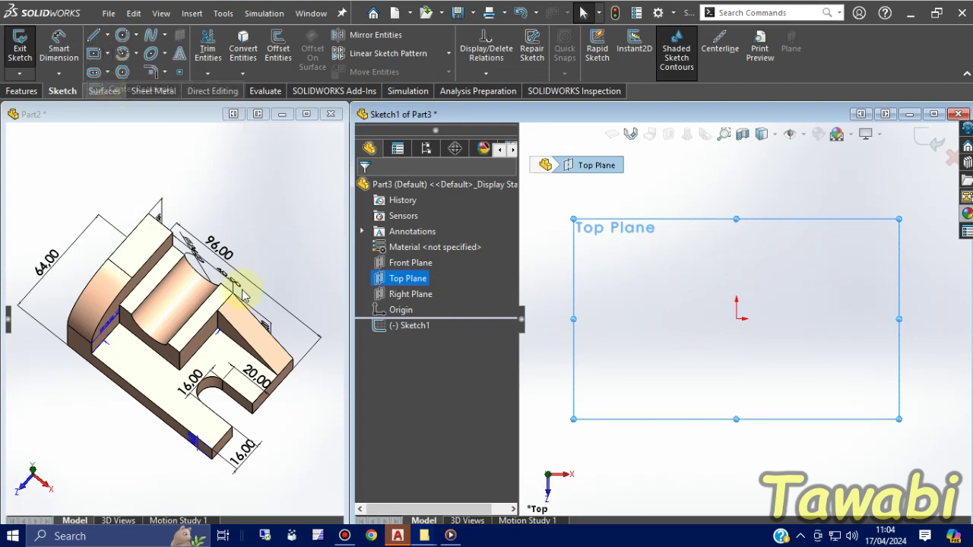
click(736, 319)
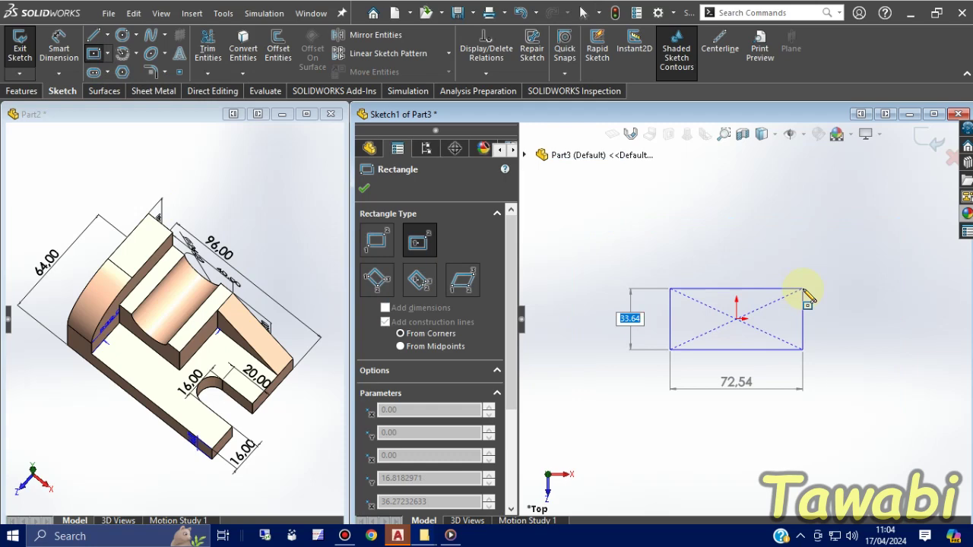
click(809, 278)
key(Escape)
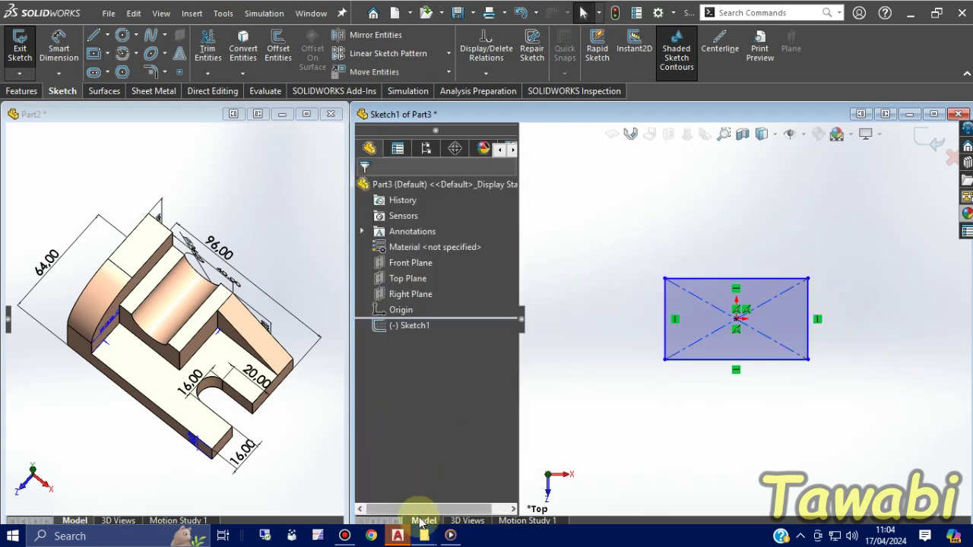
Dimension the rectangle's vertical side to 64 mm and its horizontal side to 96 mm
click(59, 43)
click(665, 342)
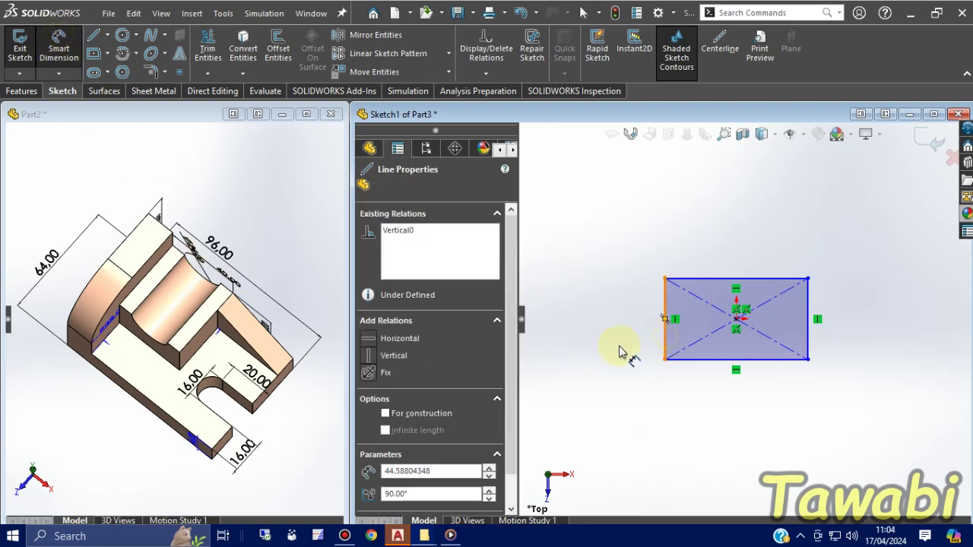
click(620, 347)
text(64)
key(Return)
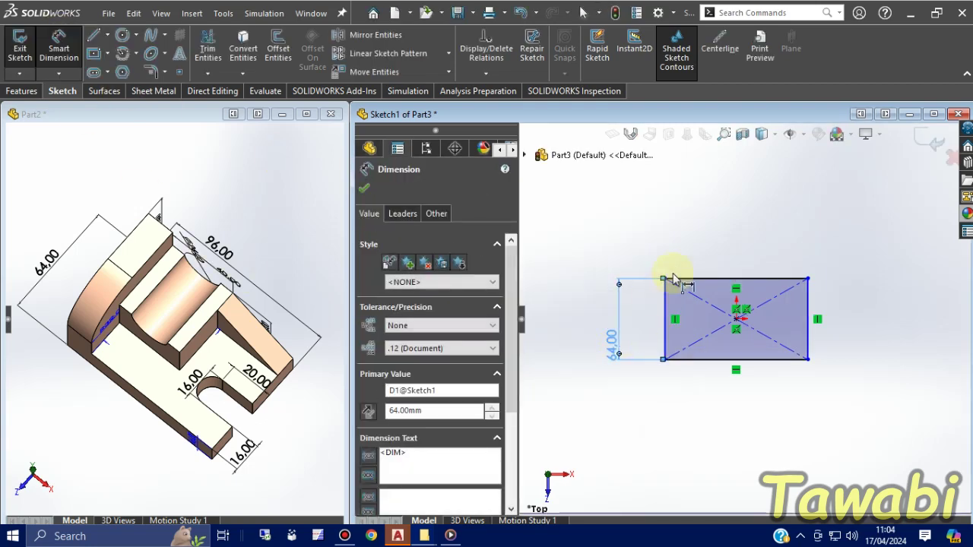
click(690, 283)
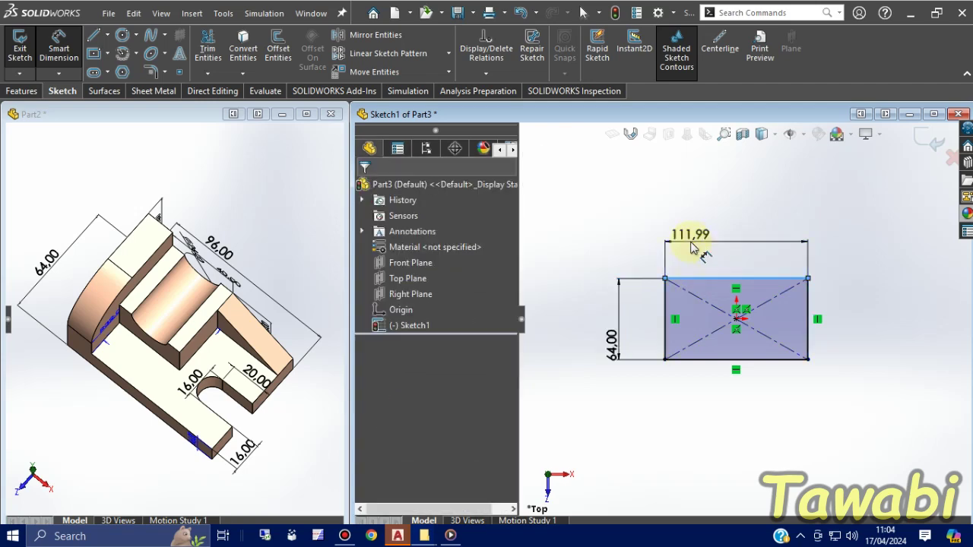
click(693, 241)
text(96)
key(Return)
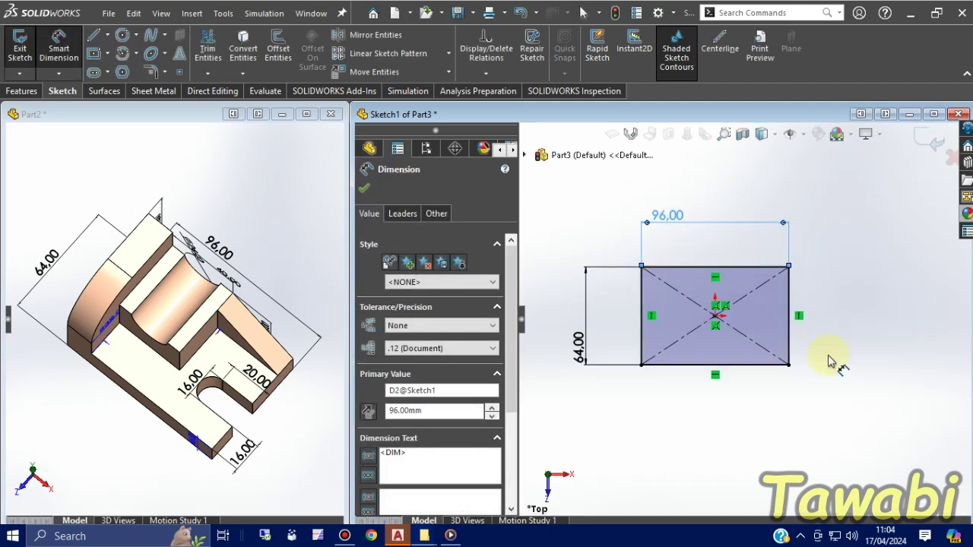
middle_drag(801, 366, 807, 304)
scroll(786, 222, down, 1)
key(Escape)
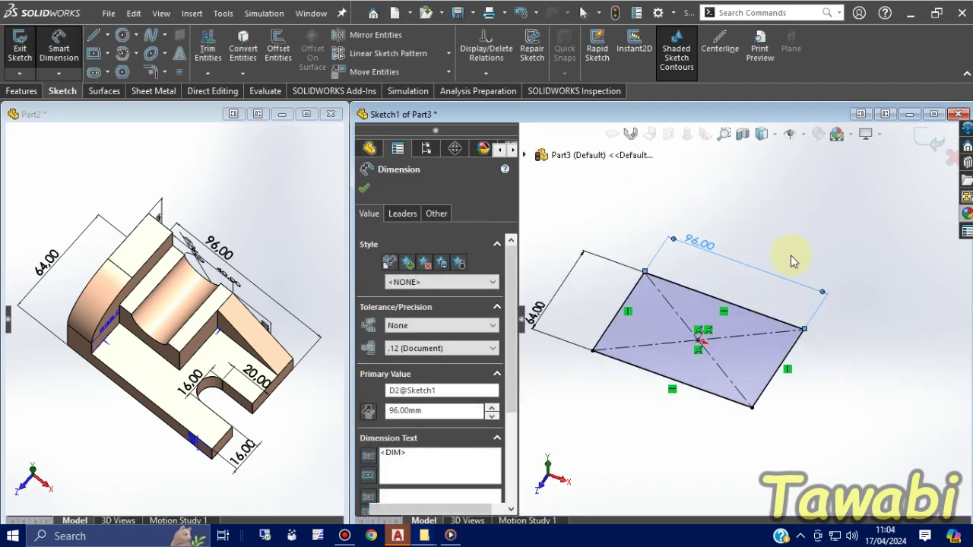
Check the base thickness on the reference part Part2 and extrude the rectangle in Part3 as a 16 mm blind boss
click(293, 419)
middle_drag(295, 425, 269, 389)
scroll(187, 427, down, 6)
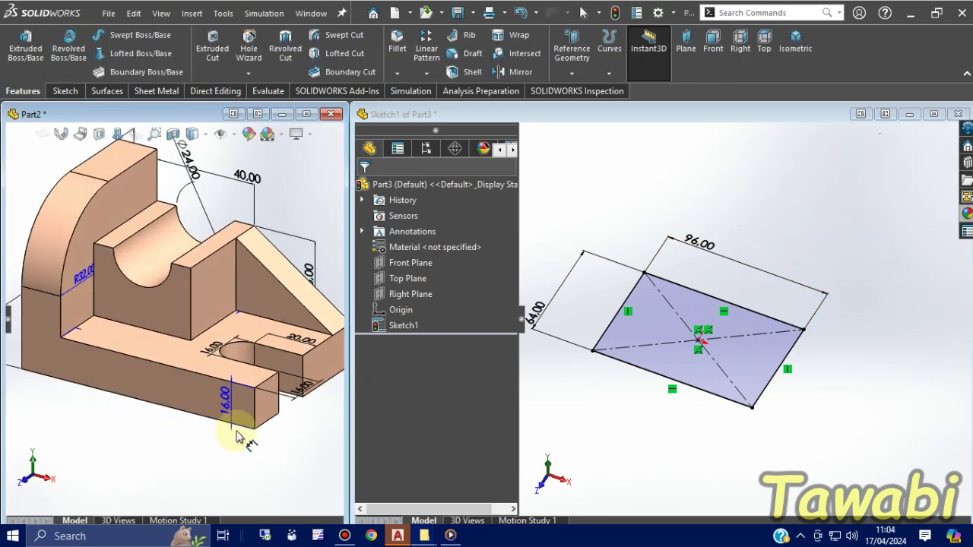
click(797, 426)
middle_drag(795, 417, 791, 432)
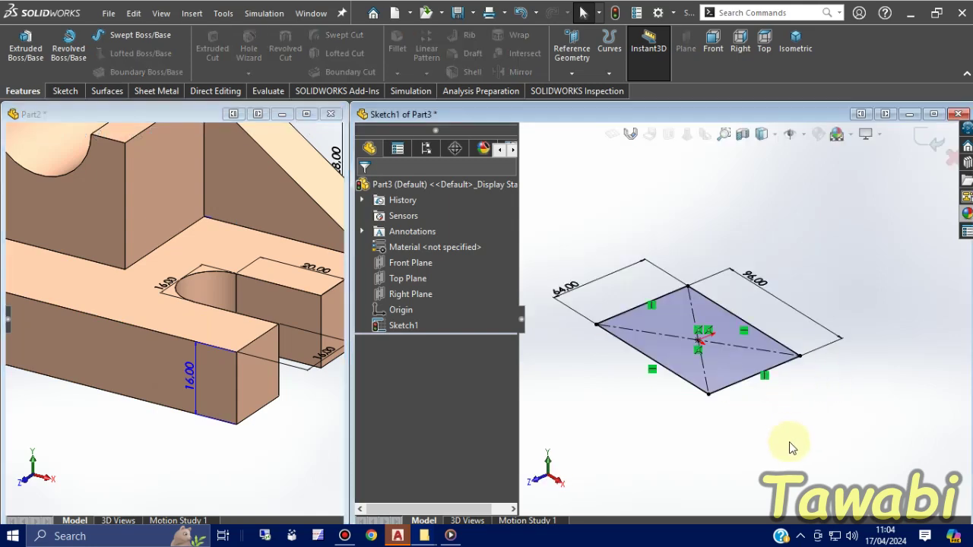
click(25, 46)
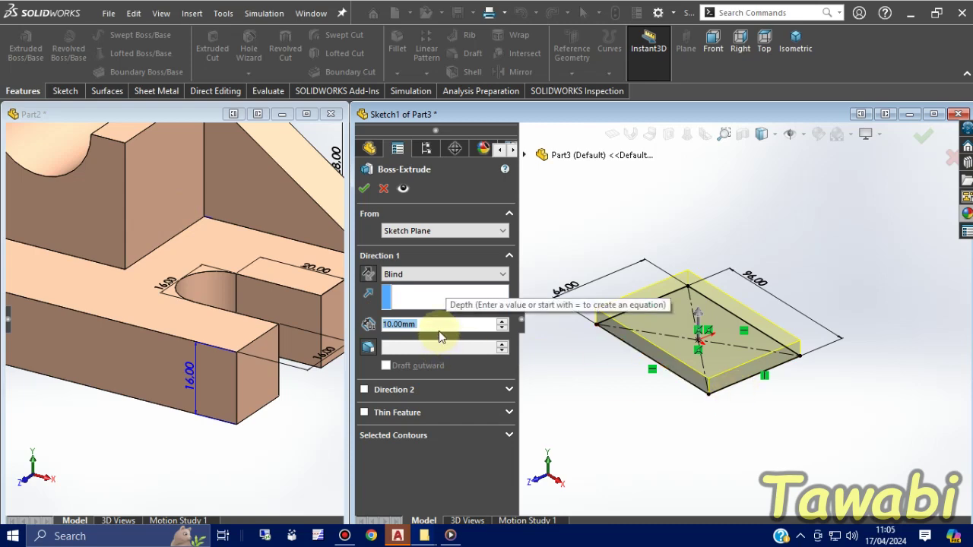
text(16)
key(Return)
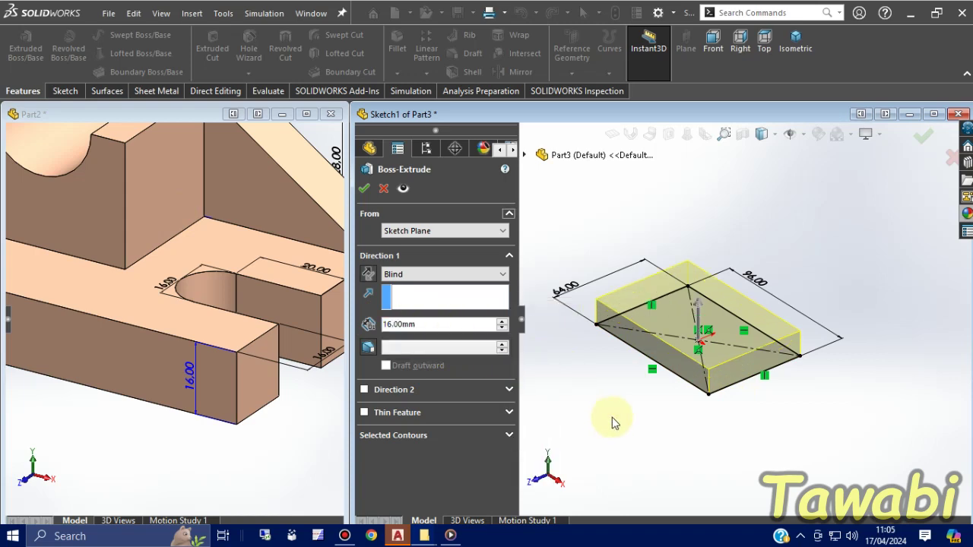
click(365, 189)
scroll(682, 316, up, 2)
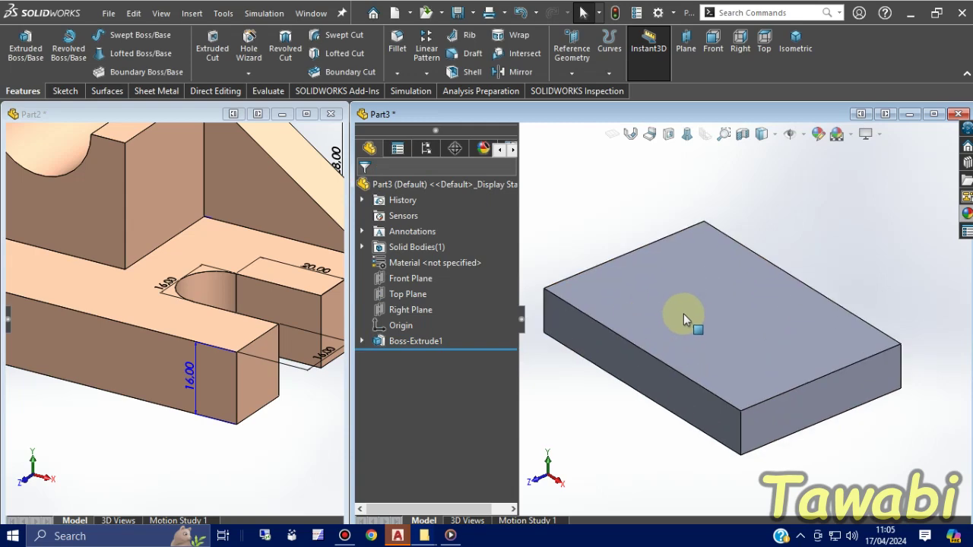
scroll(684, 314, down, 1)
Examine the rounded upright wall and its thickness dimension on the reference part Part2
click(255, 473)
scroll(254, 467, down, 2)
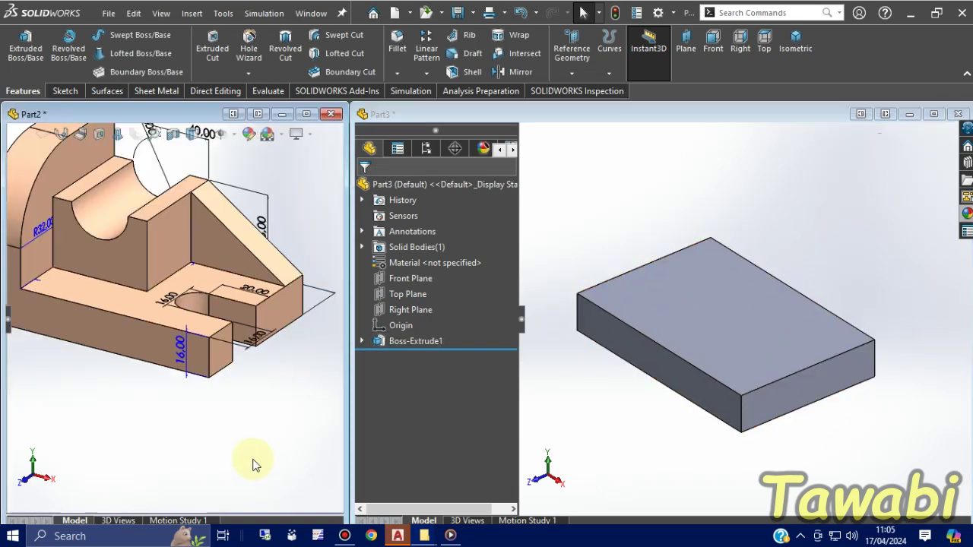
scroll(253, 460, down, 1)
scroll(234, 430, down, 1)
scroll(50, 200, up, 2)
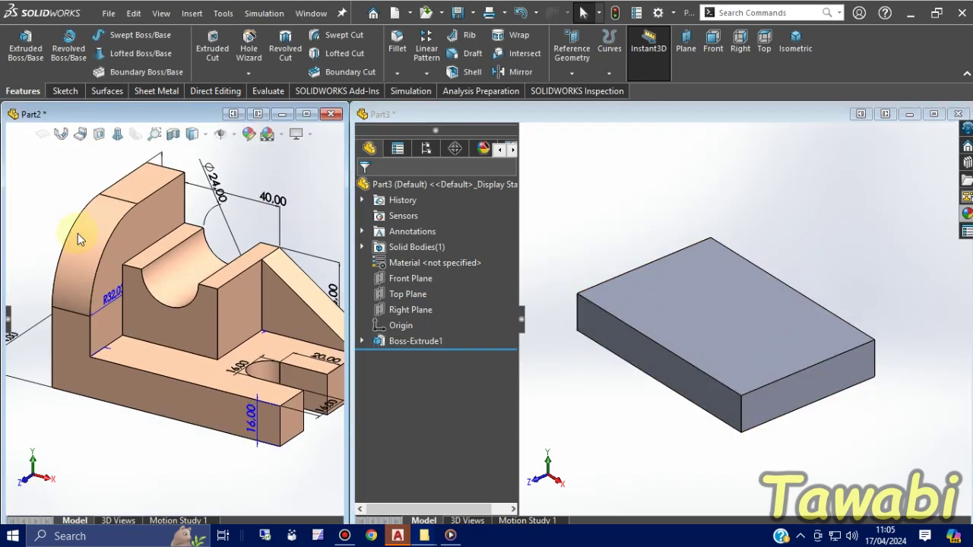
scroll(125, 300, up, 2)
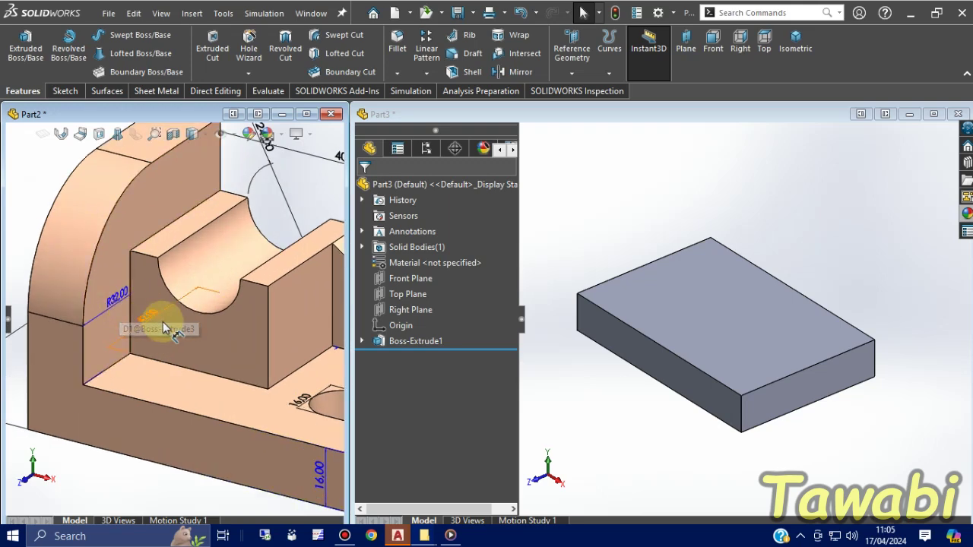
middle_drag(225, 366, 61, 358)
scroll(165, 333, down, 2)
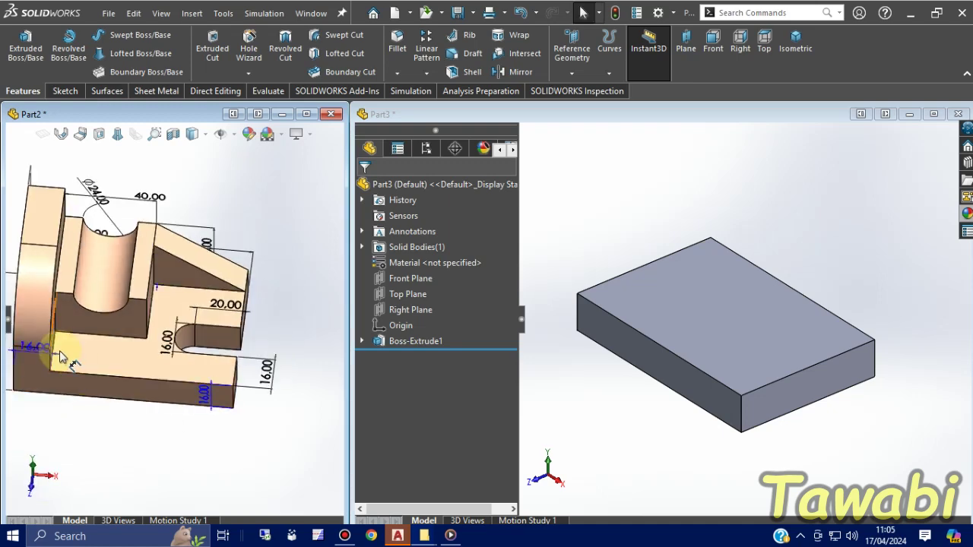
scroll(46, 362, up, 3)
scroll(94, 344, down, 8)
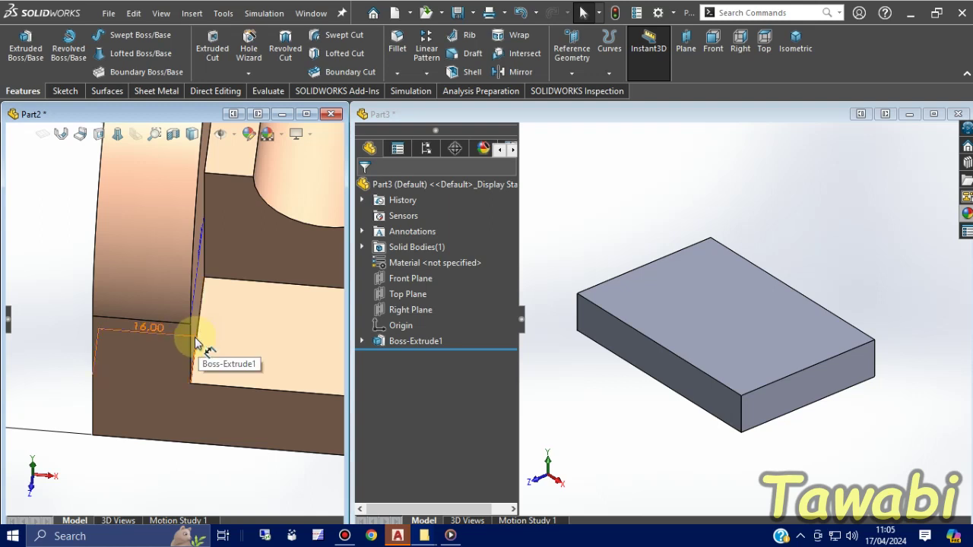
Start a sketch on the 64 mm wide end face of the Part3 base block, on its negative X side
click(622, 217)
scroll(656, 311, up, 2)
scroll(661, 304, down, 1)
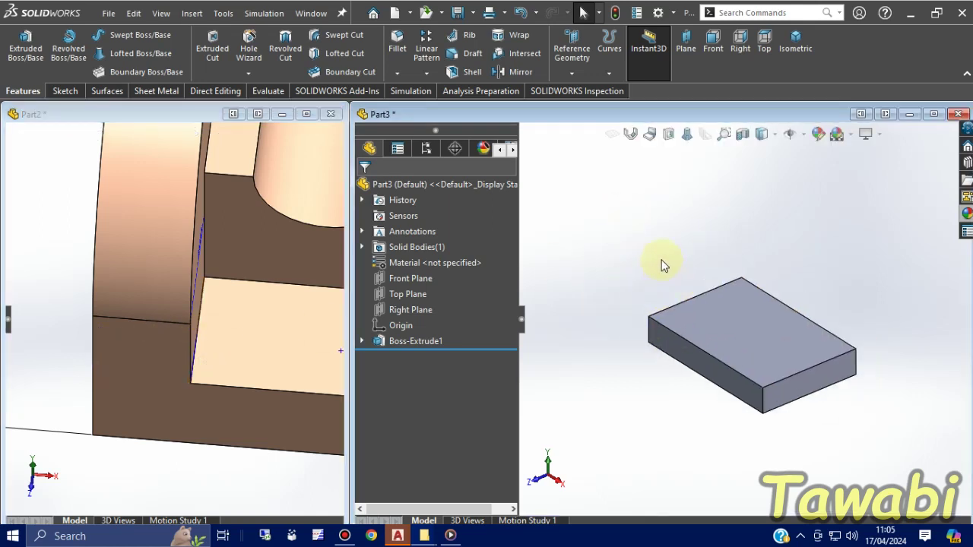
middle_drag(661, 266, 691, 405)
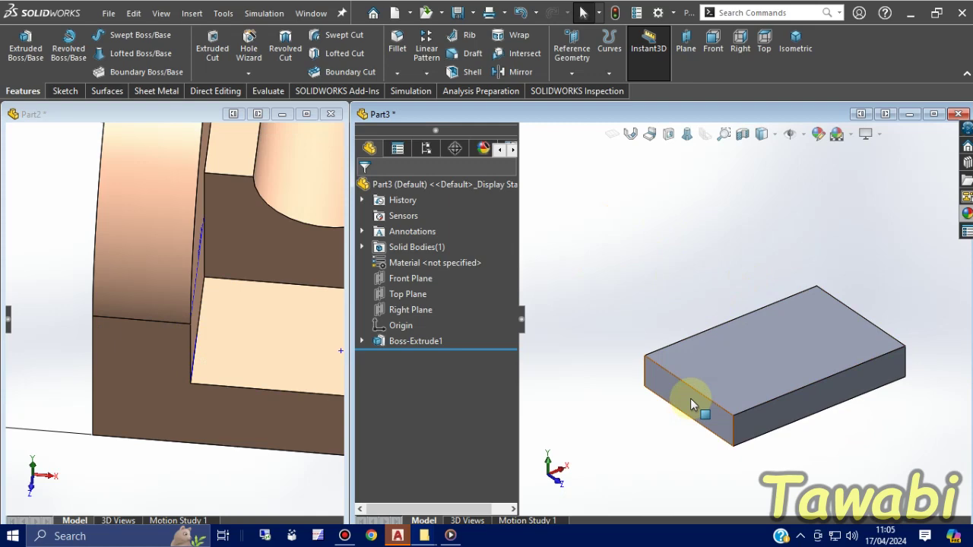
click(691, 401)
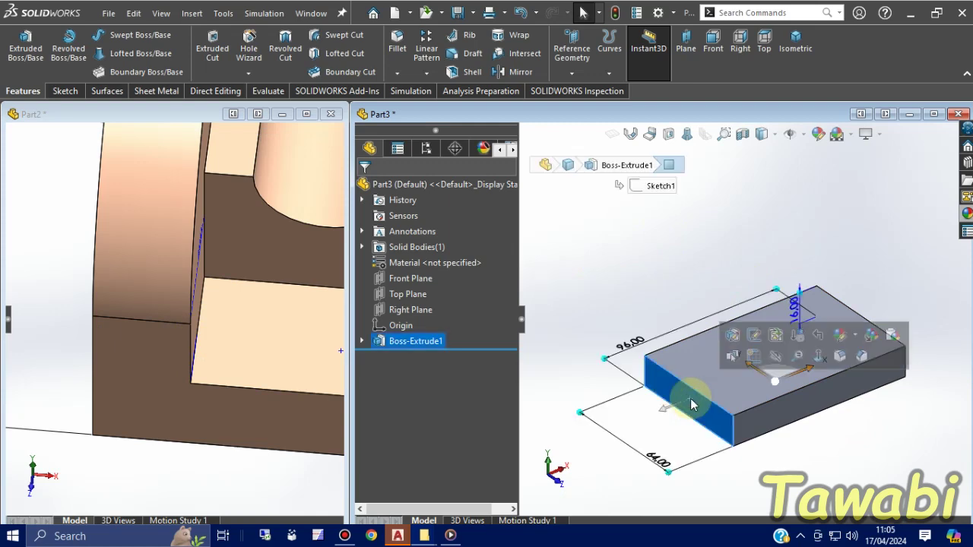
click(752, 355)
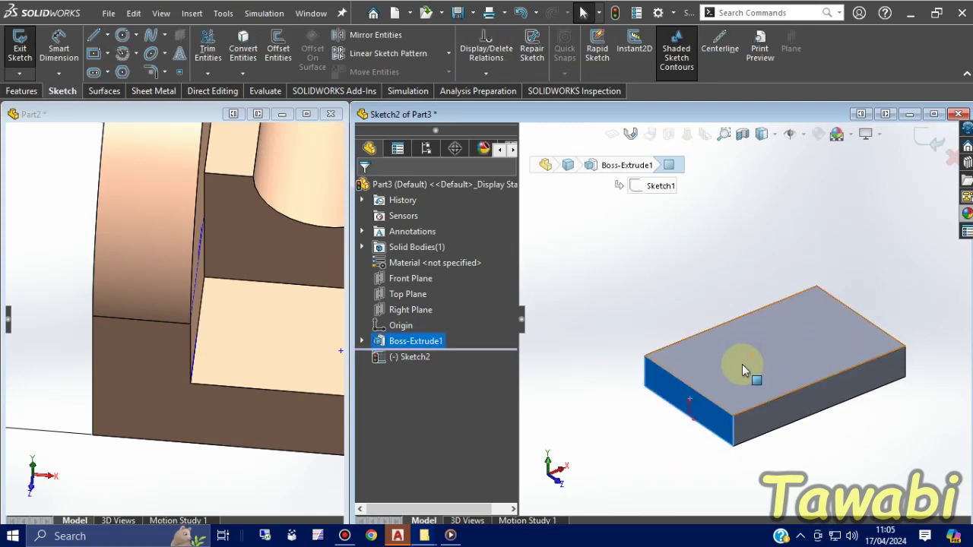
click(651, 290)
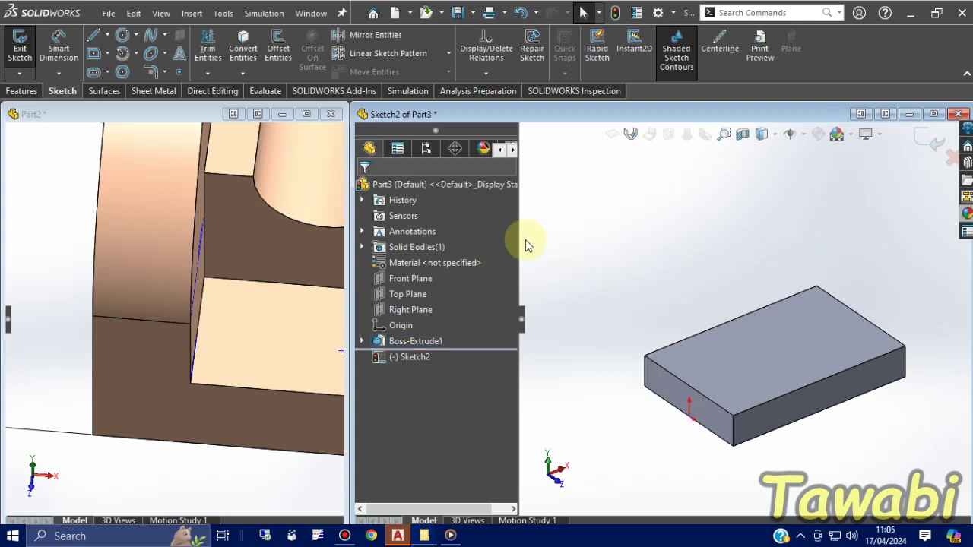
Sketch a corner rectangle about 31 mm tall standing on the end face's upper edge and spanning its full width
click(107, 54)
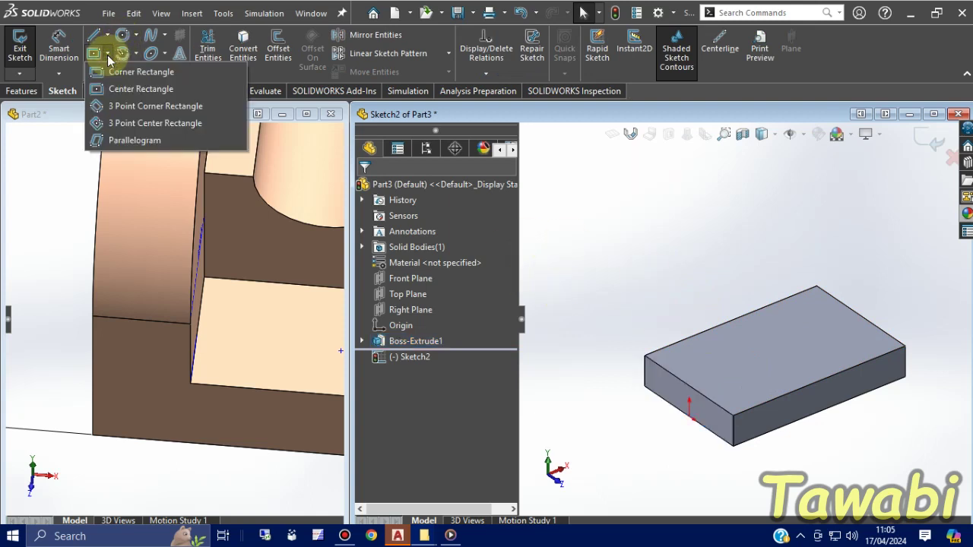
click(128, 75)
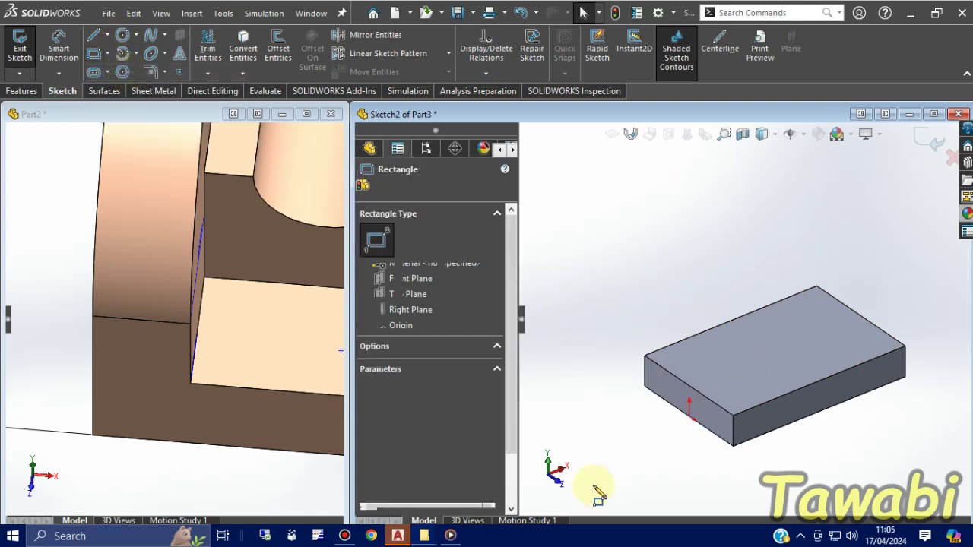
click(645, 357)
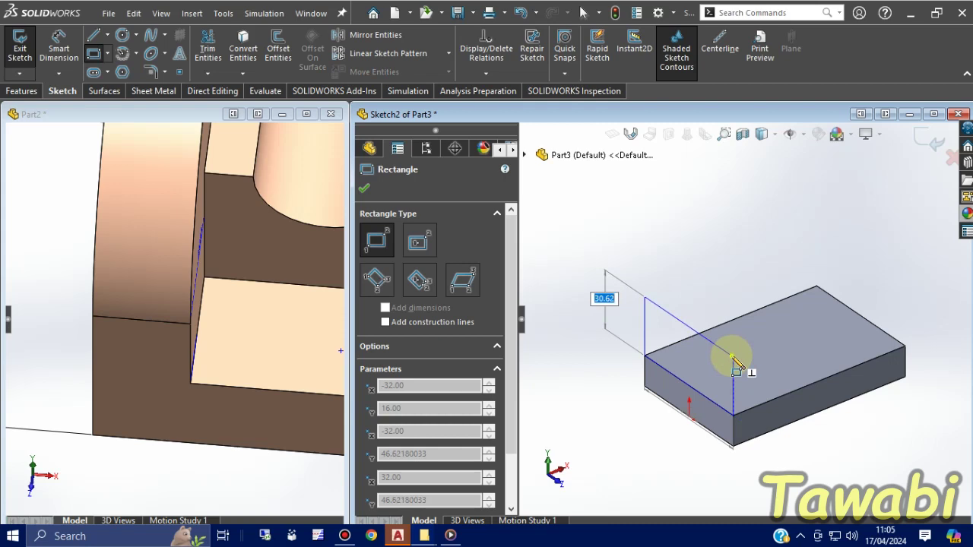
click(732, 355)
key(Escape)
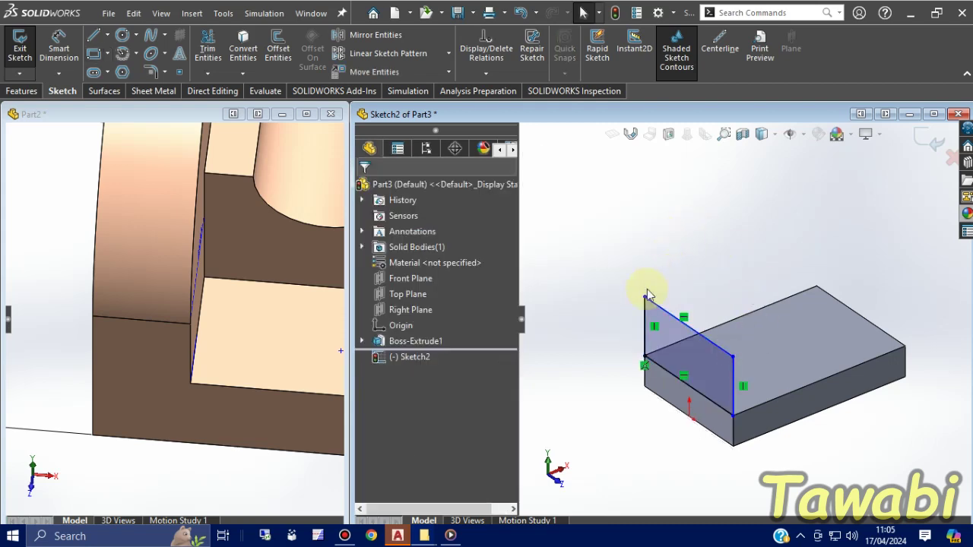
Dimension the upright rectangle's height to 48 mm
click(58, 48)
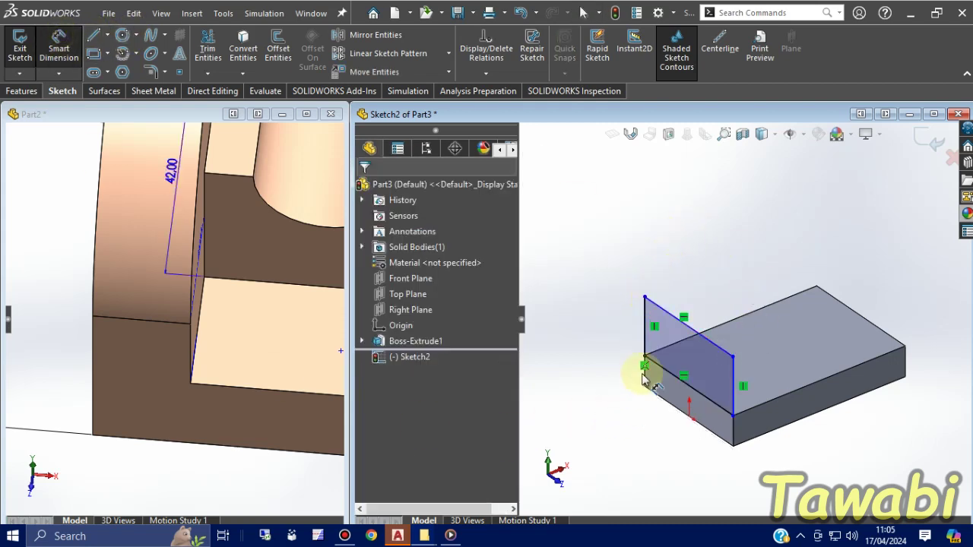
click(645, 350)
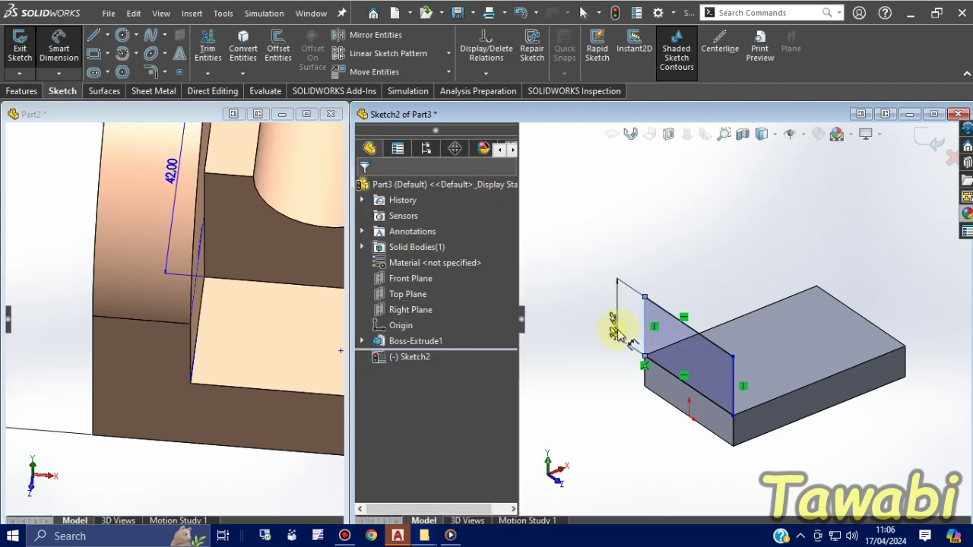
click(615, 332)
text(48)
key(Return)
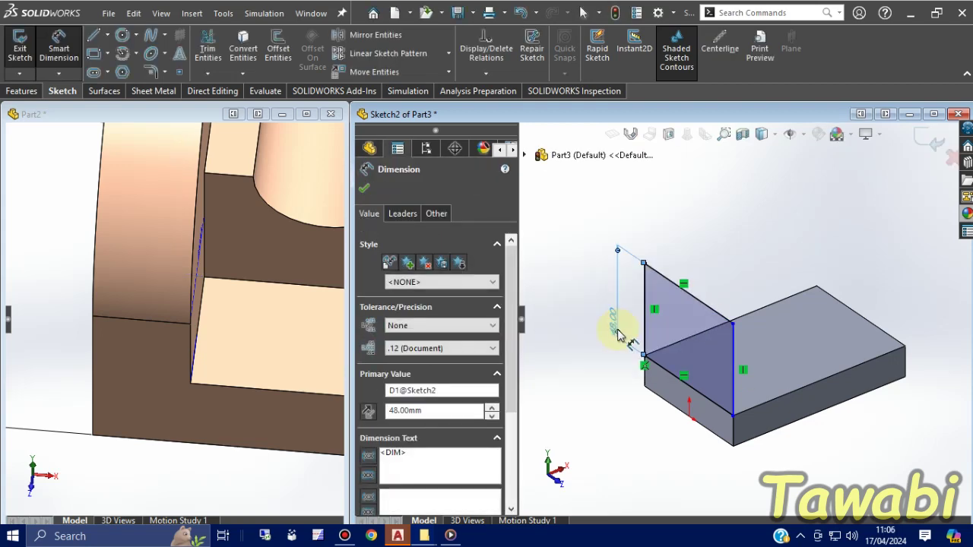
key(Escape)
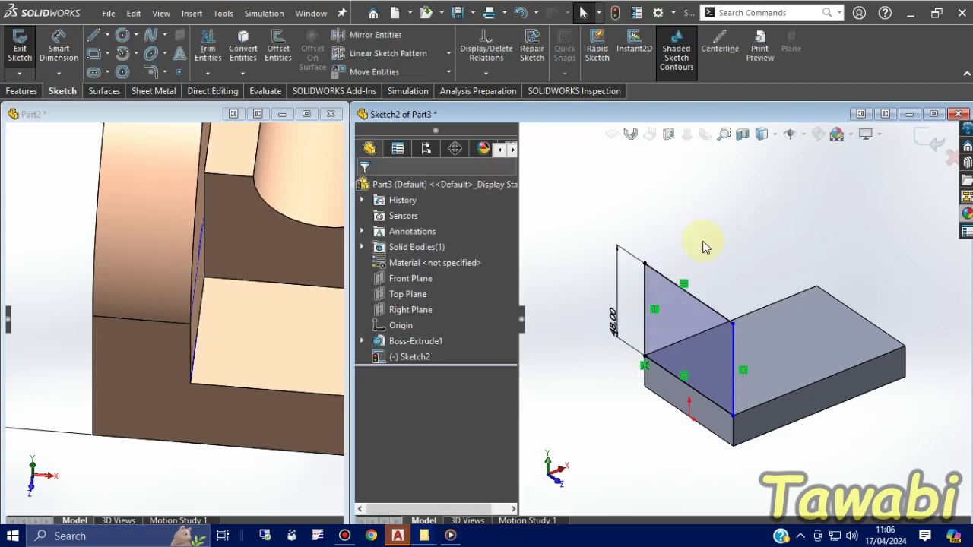
Extrude the upright rectangle 16 mm blind, reversed so that the wall stands over the base block
middle_drag(764, 282, 708, 264)
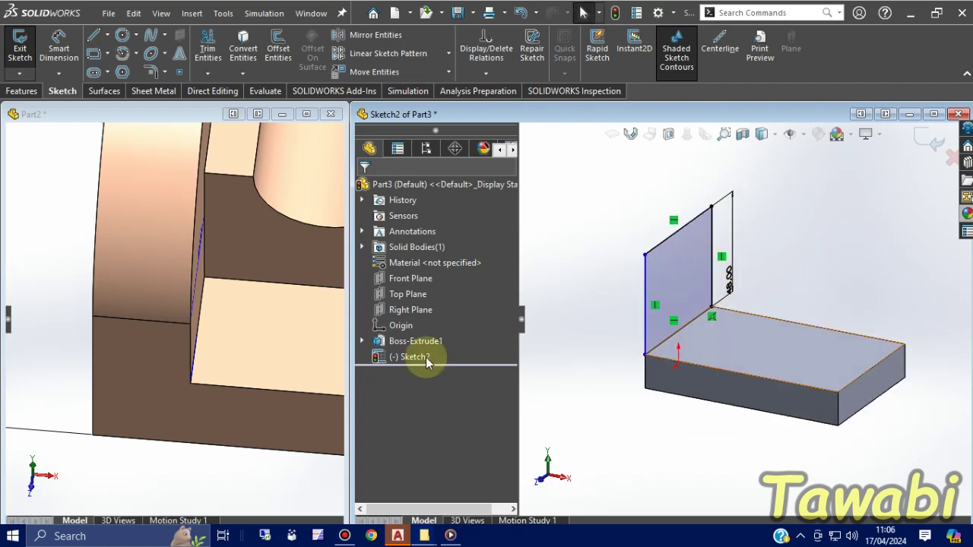
click(21, 90)
click(28, 50)
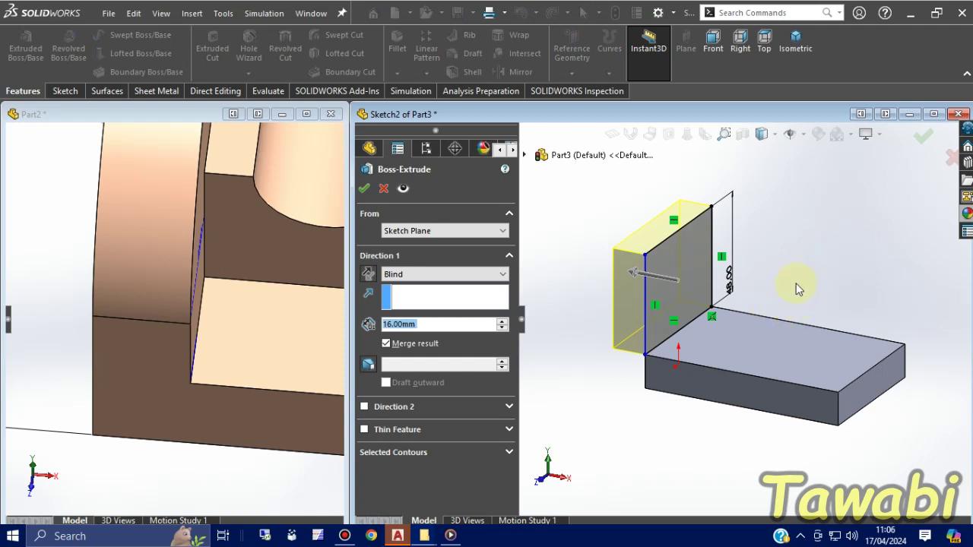
click(368, 274)
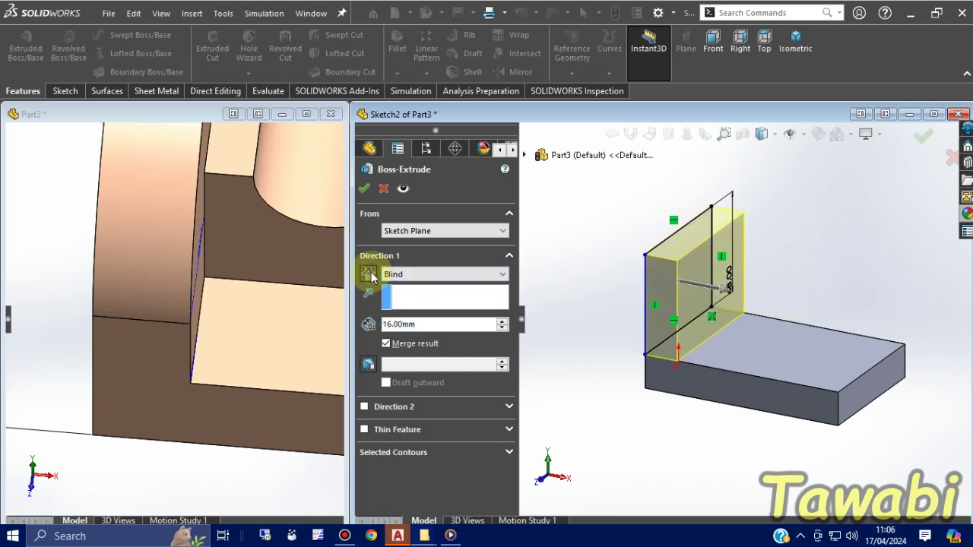
click(363, 190)
Fillet the upright wall's upper corner edge on the positive Z side with a 32 mm radius
middle_drag(819, 265, 796, 270)
scroll(805, 263, down, 5)
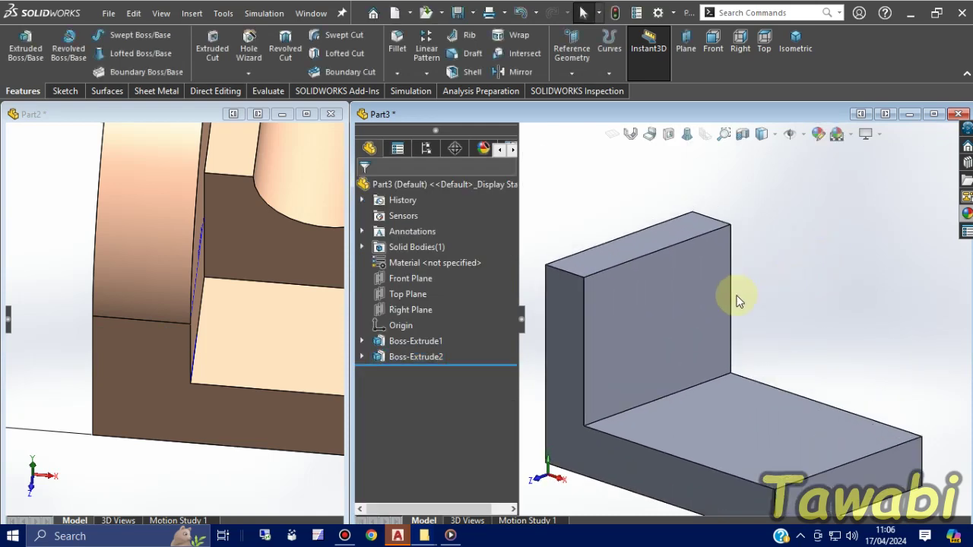
scroll(780, 338, up, 2)
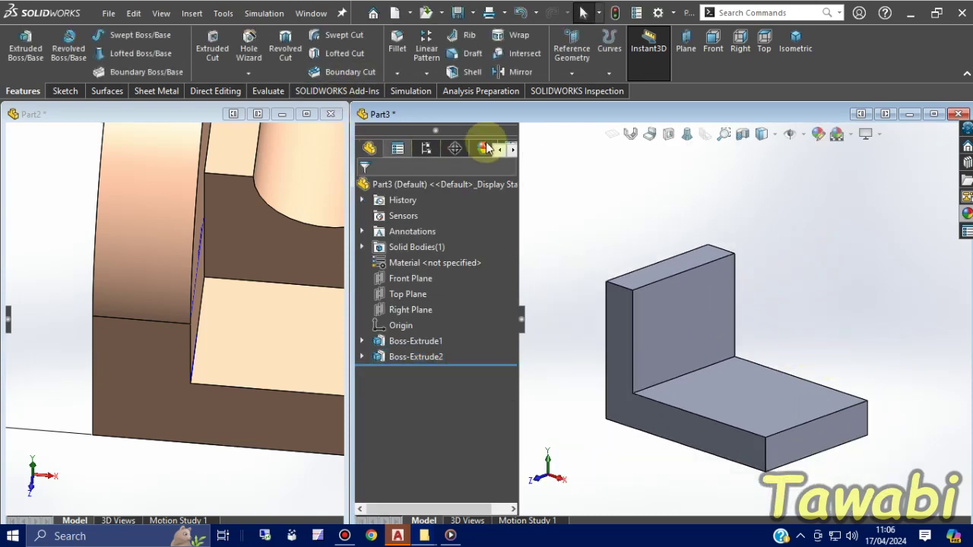
click(396, 42)
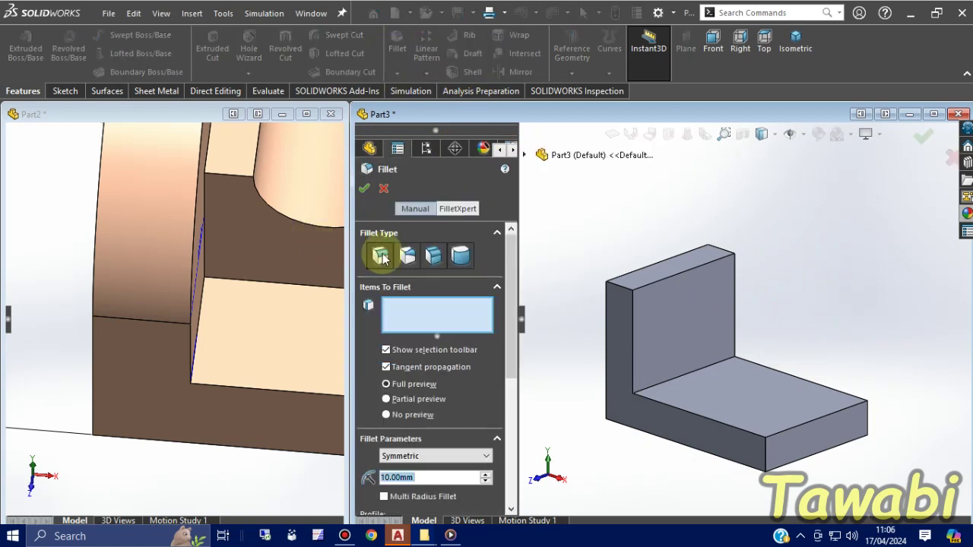
click(428, 479)
drag(428, 479, 368, 477)
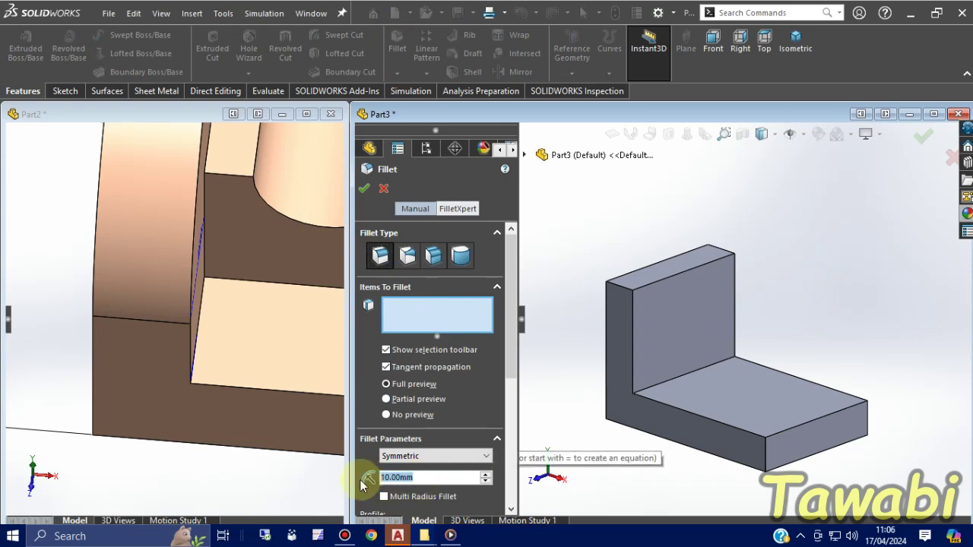
text(32)
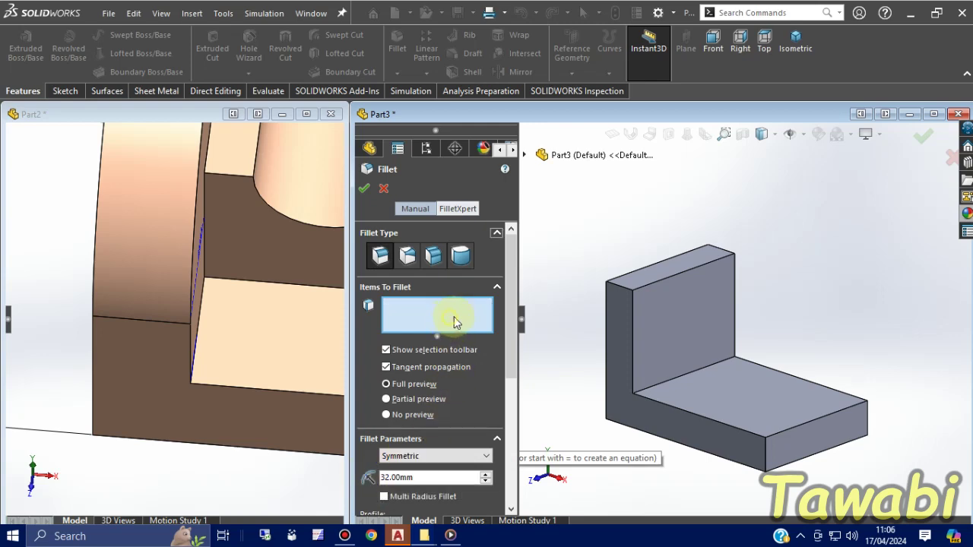
click(618, 289)
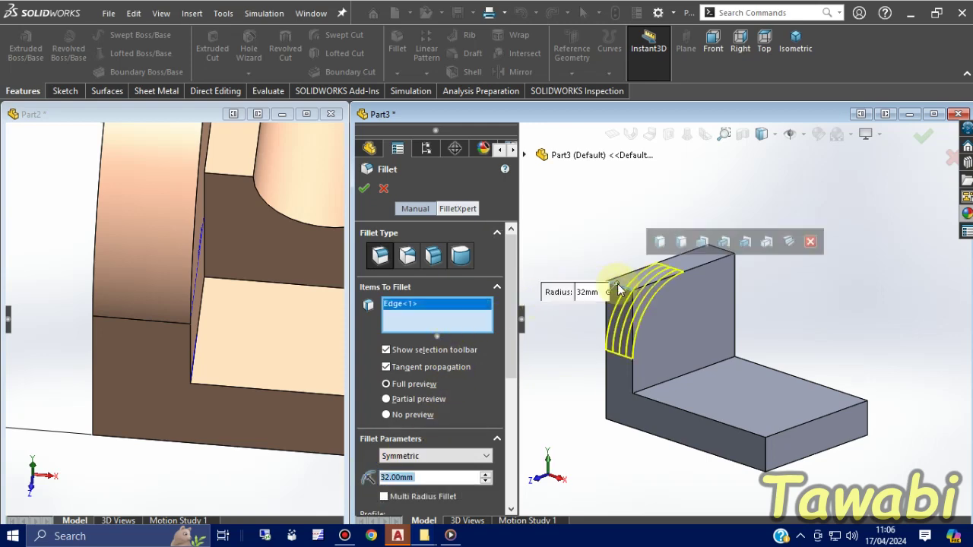
click(364, 188)
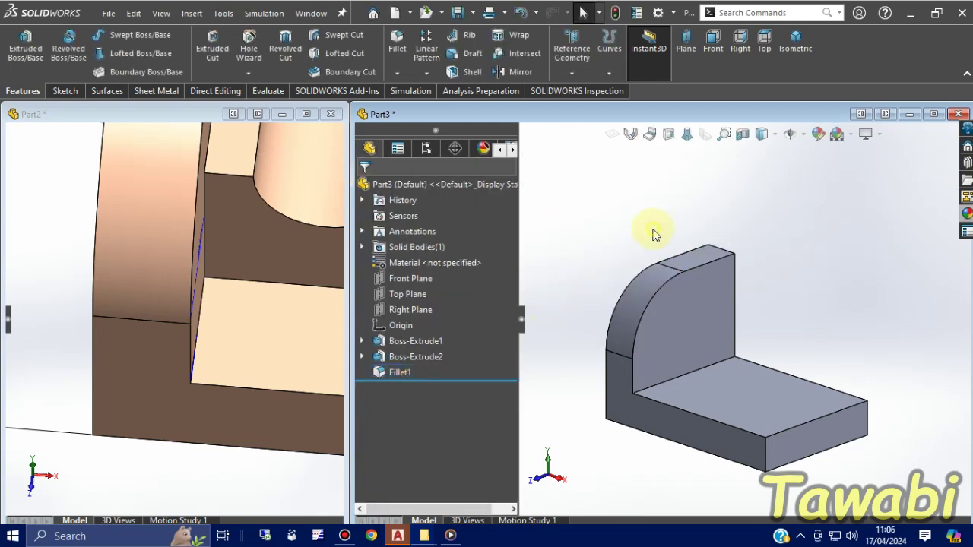
Examine the grooved block beside the upright wall and its dimensions on the reference part Part2
scroll(651, 249, down, 2)
scroll(683, 280, up, 2)
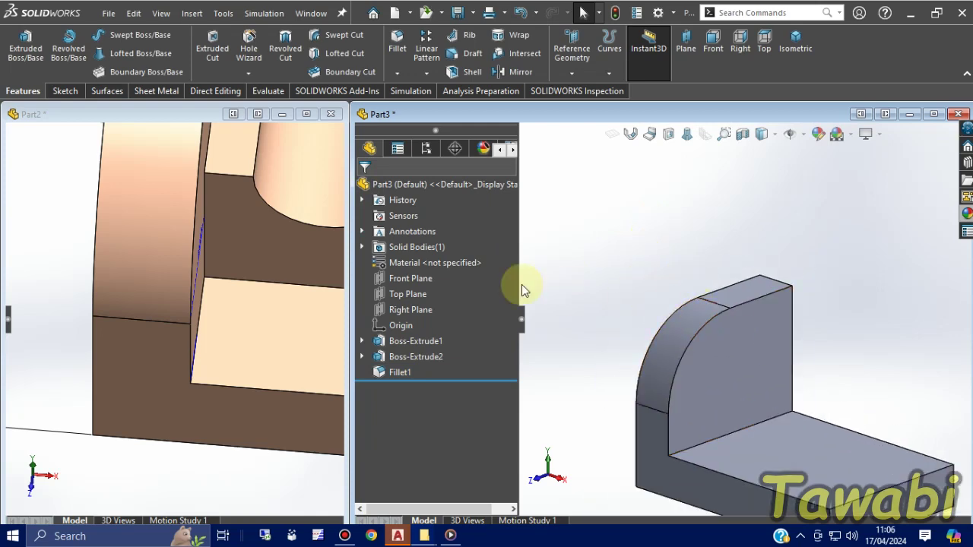
scroll(93, 335, up, 5)
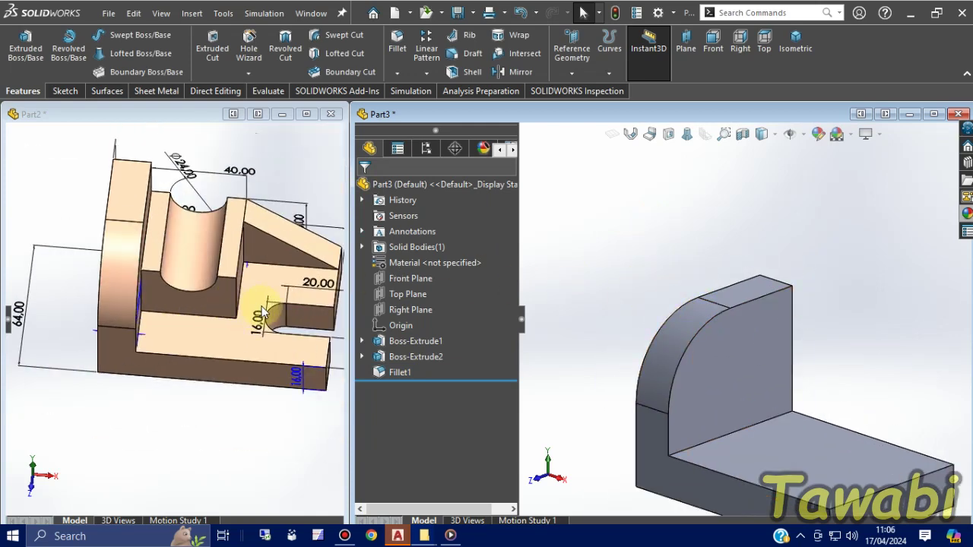
scroll(251, 323, down, 4)
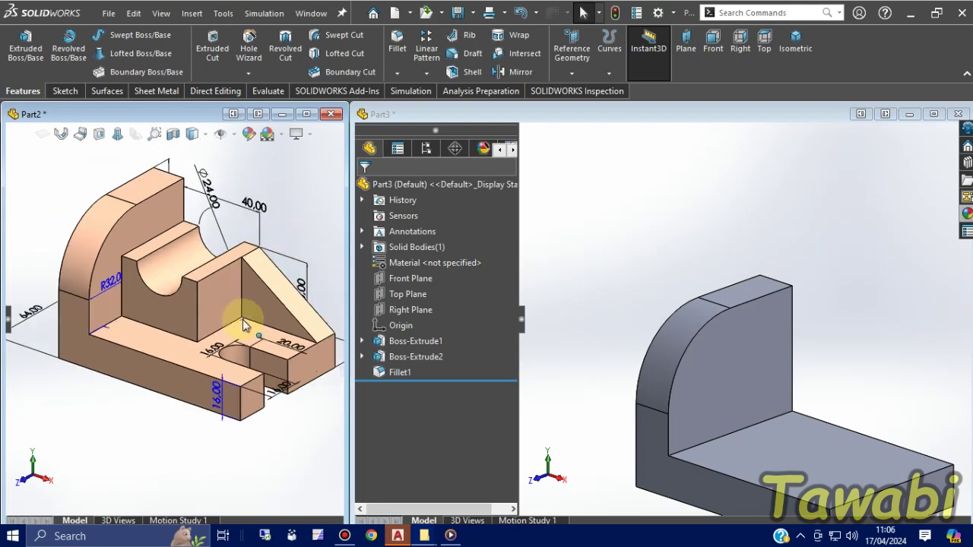
scroll(239, 282, up, 1)
middle_drag(206, 304, 135, 311)
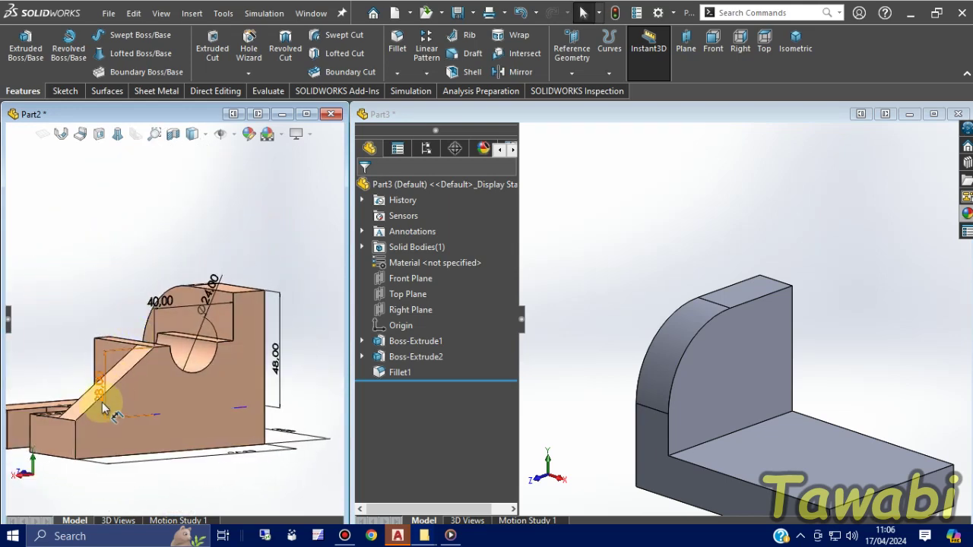
middle_drag(105, 408, 251, 370)
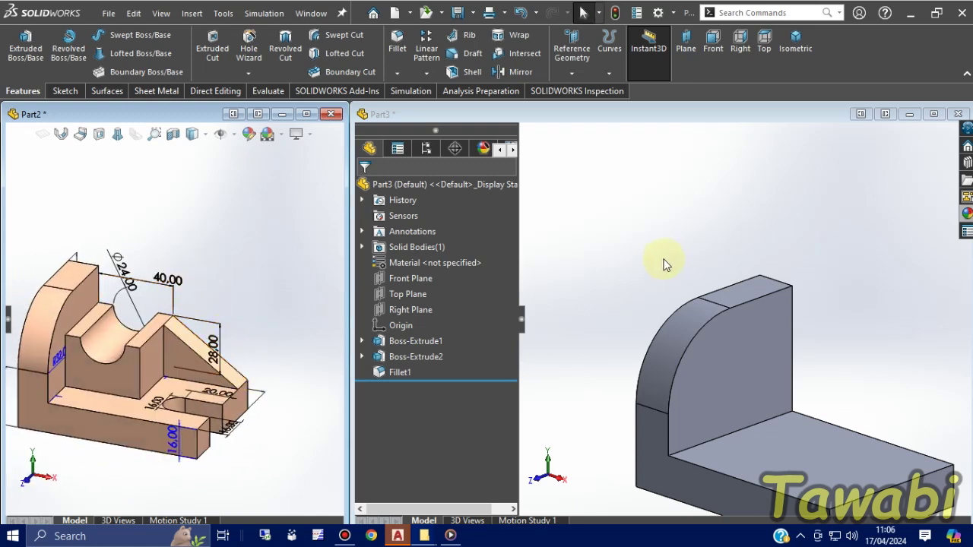
Start a sketch on the L-shaped side face of Part3, on its negative Z side
scroll(797, 361, up, 2)
scroll(833, 367, down, 2)
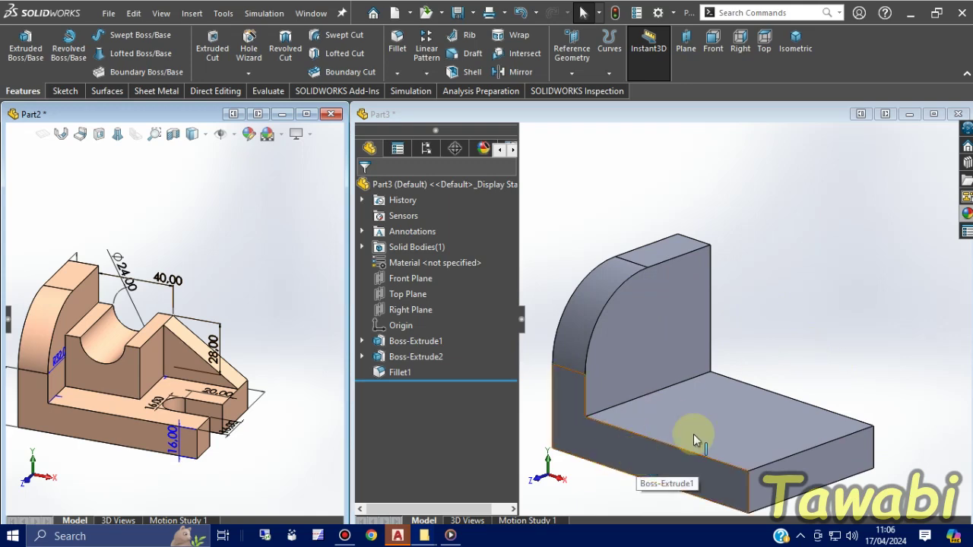
middle_drag(792, 413, 844, 367)
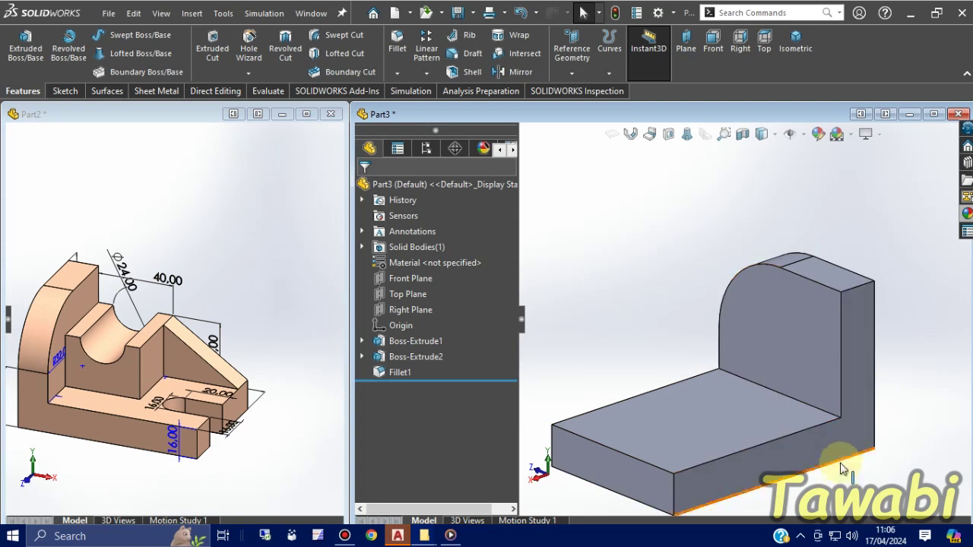
click(781, 460)
click(822, 401)
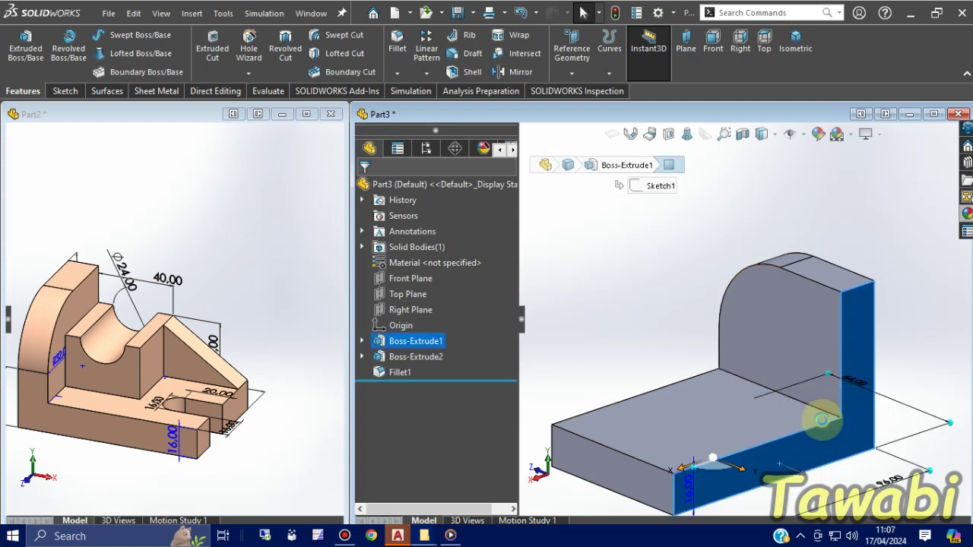
Sketch a corner rectangle about 46 mm wide and 33 mm tall on the base's top edge, starting at the inner corner with the wall
mouse_move(608, 314)
middle_down()
mouse_move(704, 342)
mouse_move(719, 332)
middle_up()
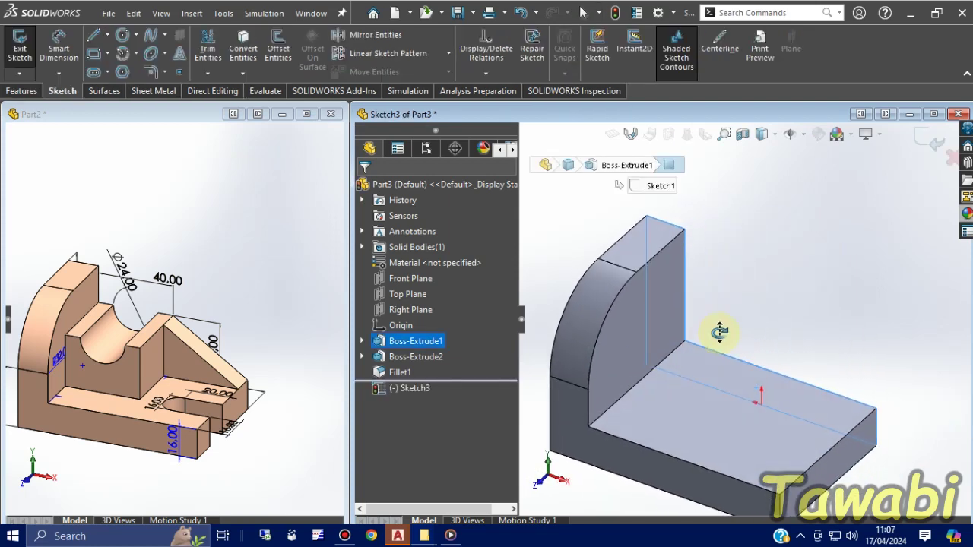
click(108, 54)
click(130, 69)
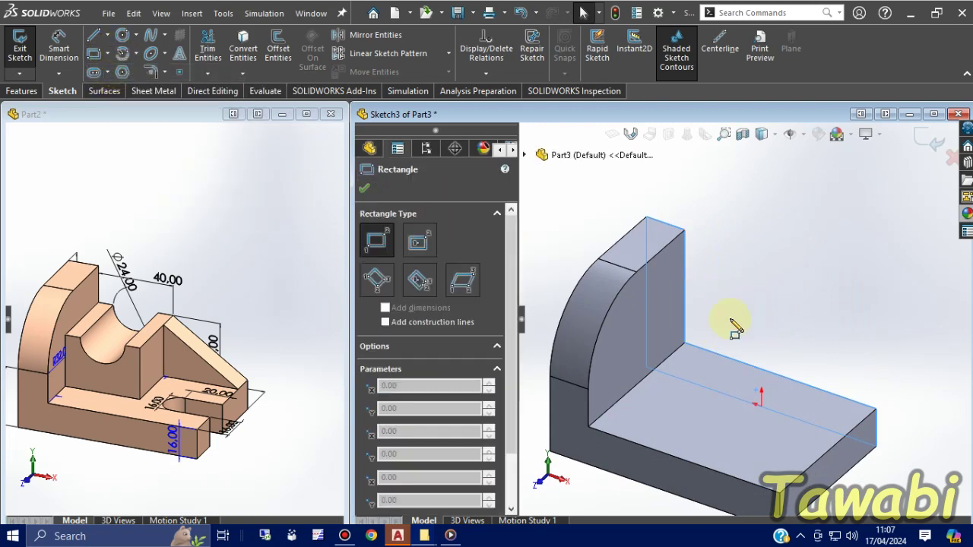
click(685, 342)
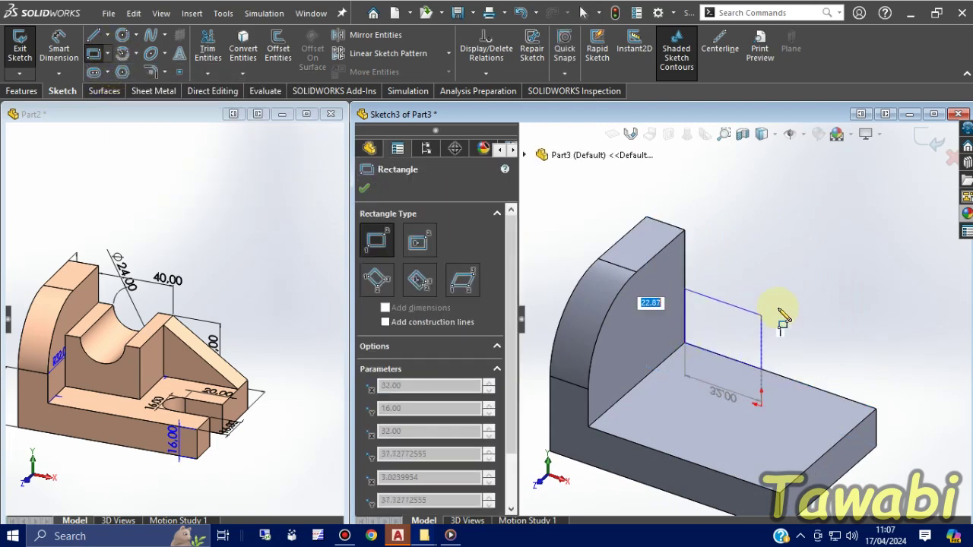
click(796, 304)
key(Escape)
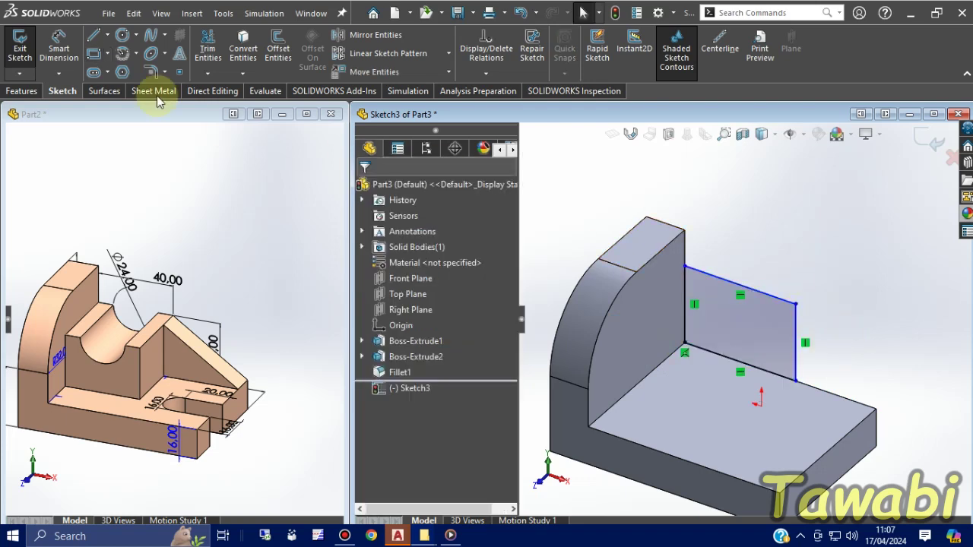
Dimension the rectangle to 40 mm wide and 28 mm tall
click(67, 52)
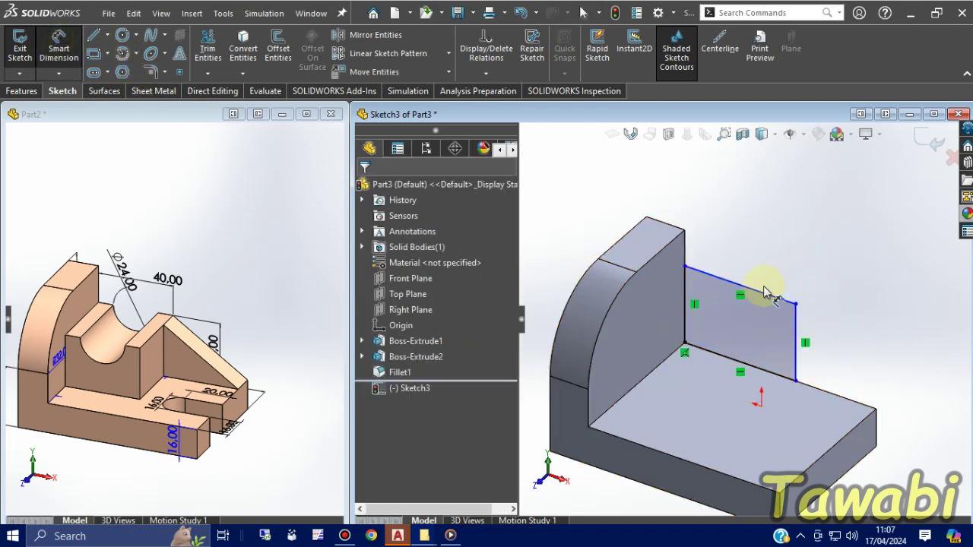
click(762, 299)
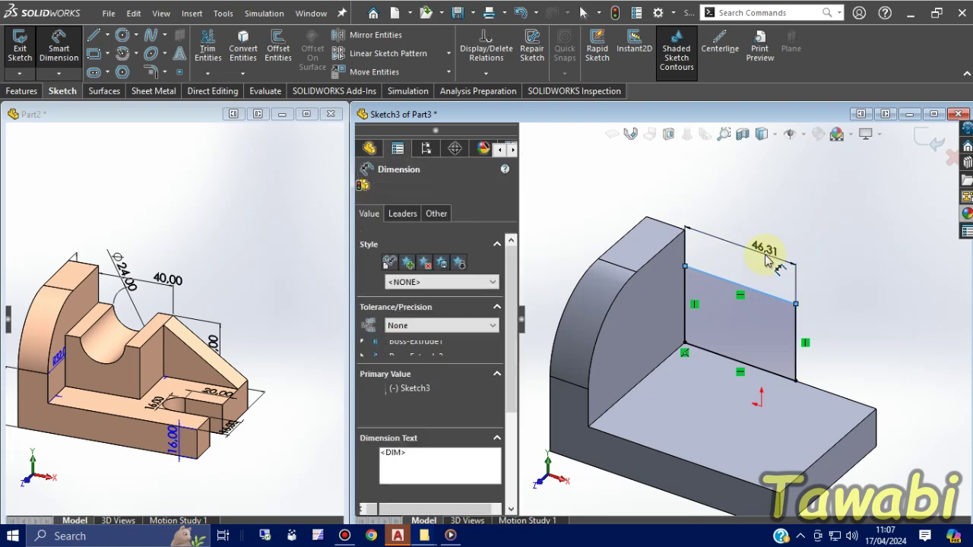
click(766, 255)
text(40)
key(Return)
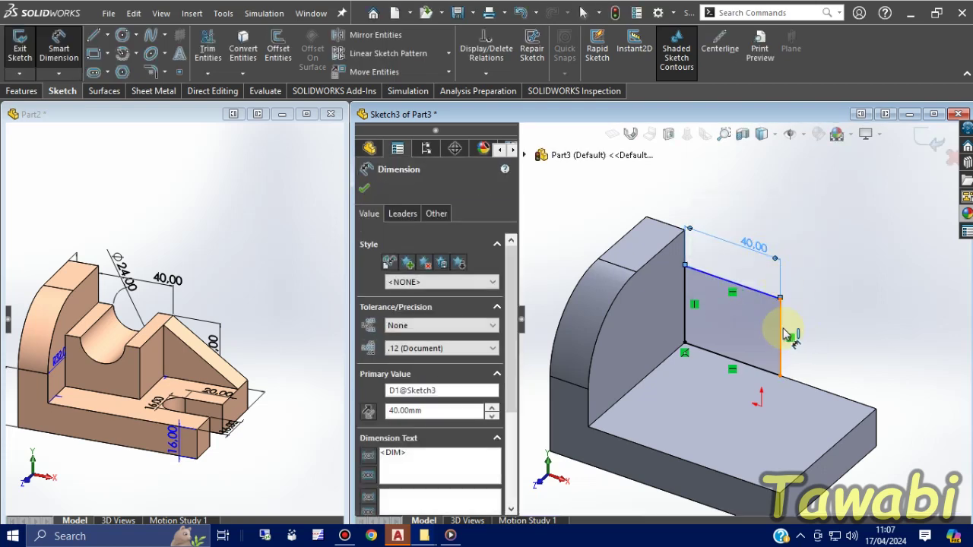
click(783, 333)
click(817, 336)
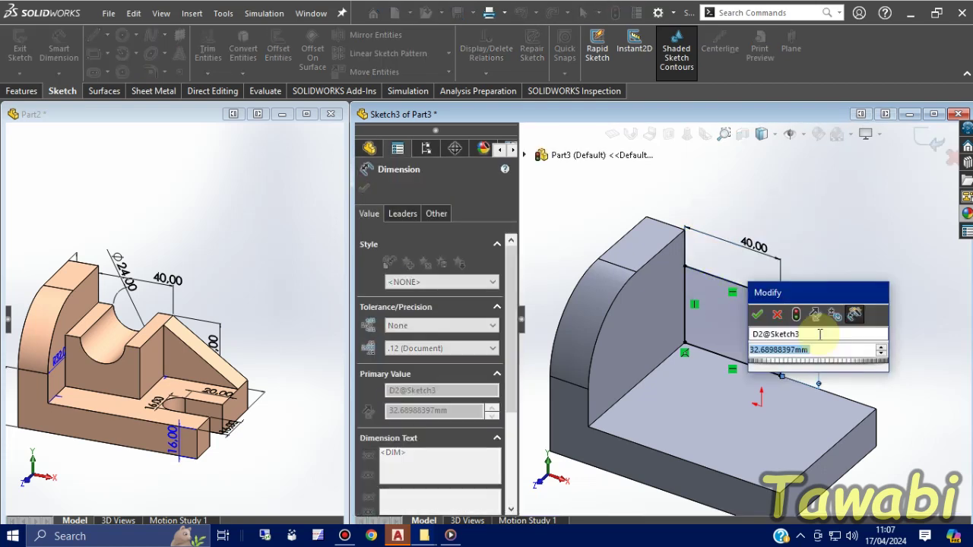
text(28)
key(Return)
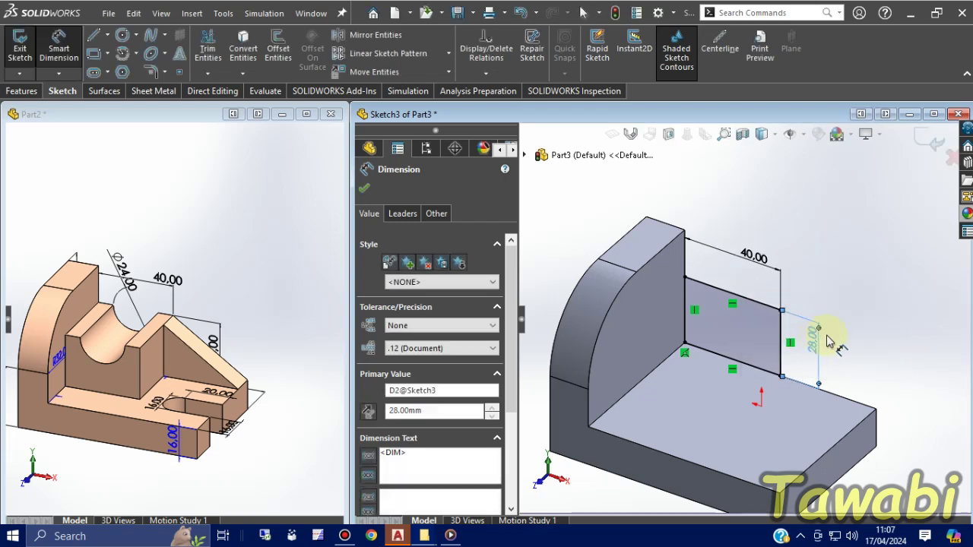
key(Escape)
Sketch a circle about 21 mm in diameter centred on the midpoint of the rectangle's upper edge
scroll(831, 343, down, 1)
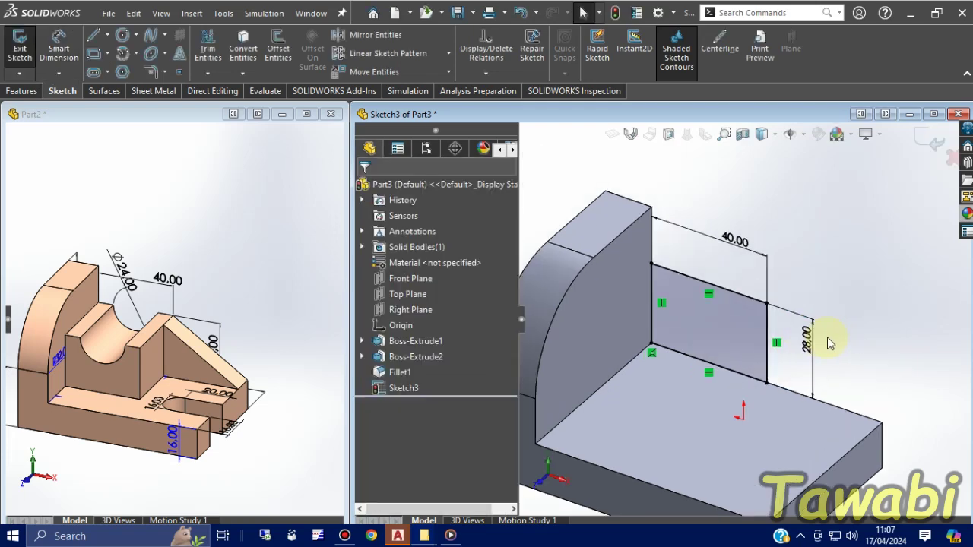
click(122, 35)
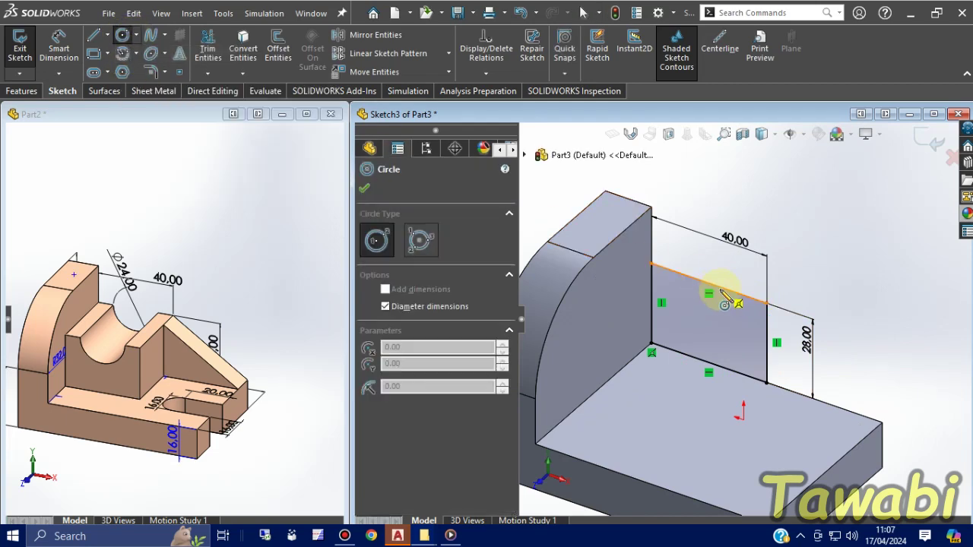
click(707, 283)
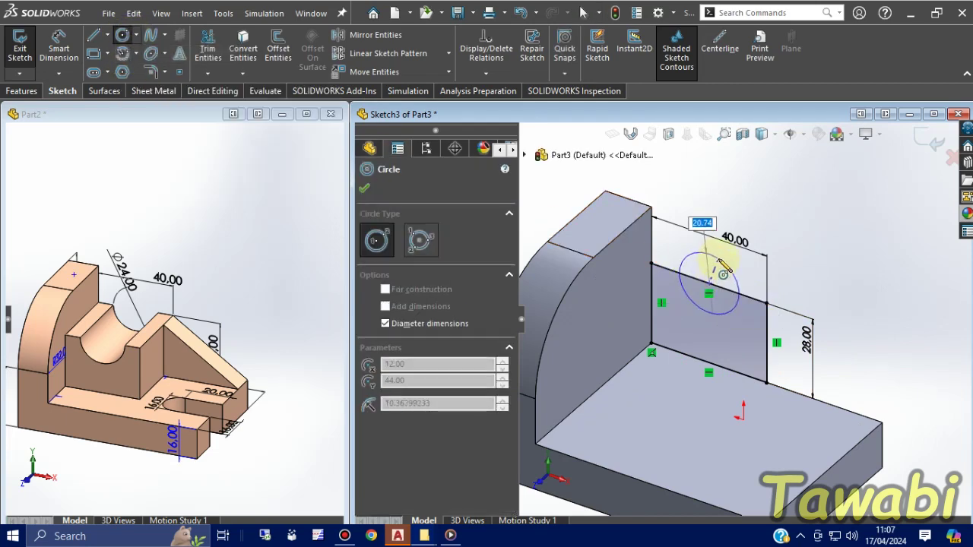
click(723, 266)
key(Escape)
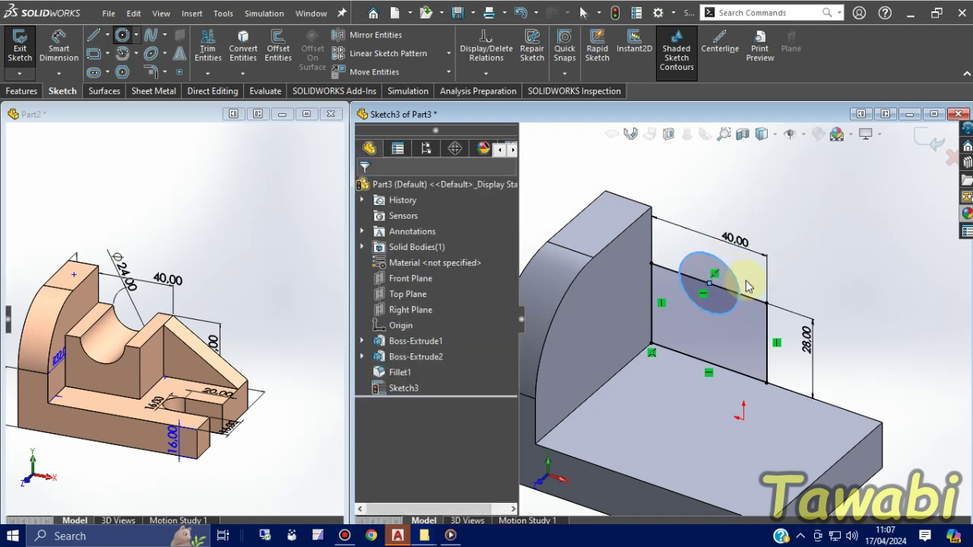
Dimension the circle's diameter to 24 mm
click(82, 44)
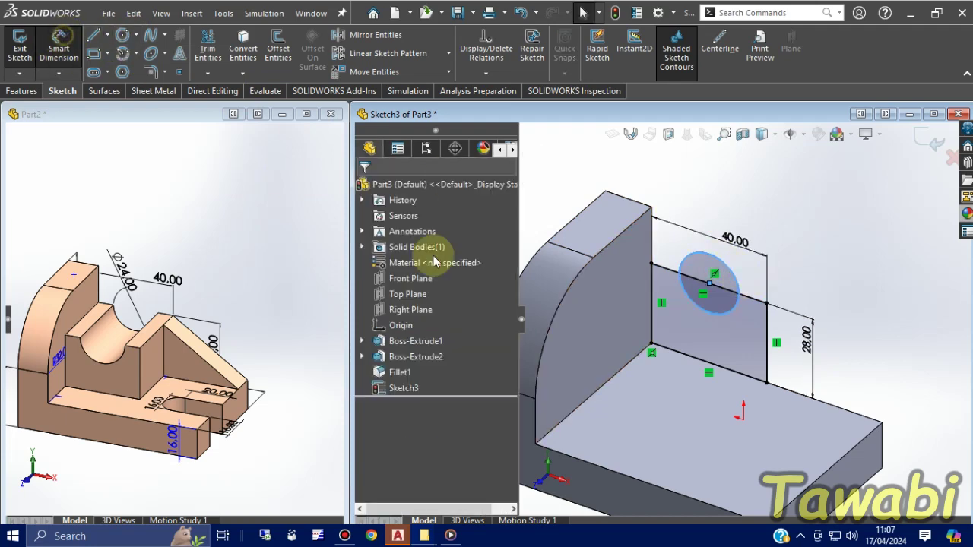
click(720, 263)
click(707, 204)
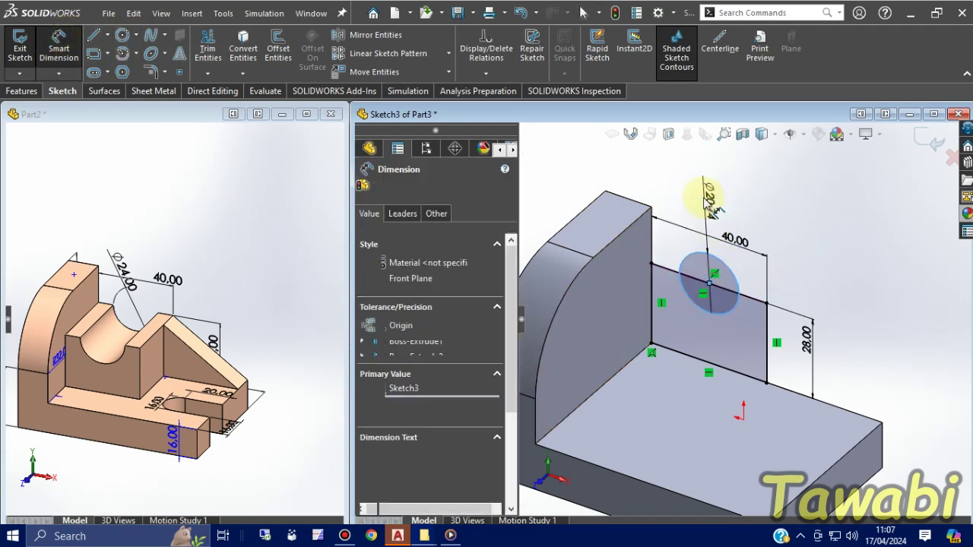
text(24)
key(Return)
key(Escape)
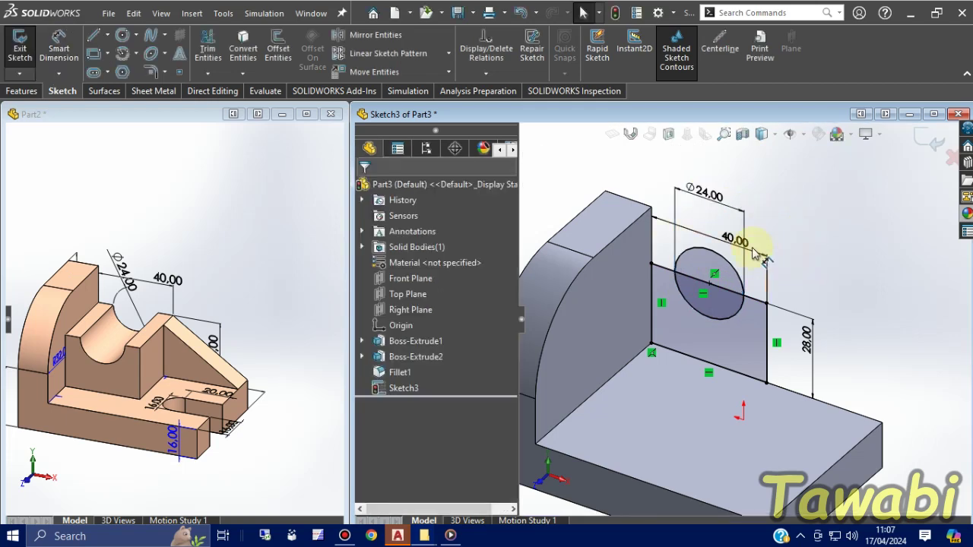
scroll(768, 229, down, 1)
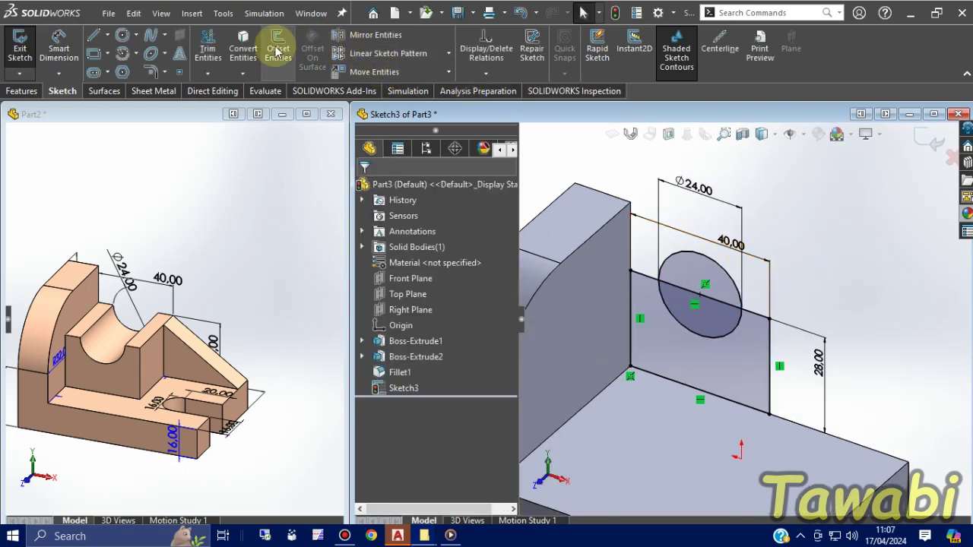
Trim away the circle's upper arc and the rectangle's top edge inside it, leaving a semicircular groove in the profile
click(208, 49)
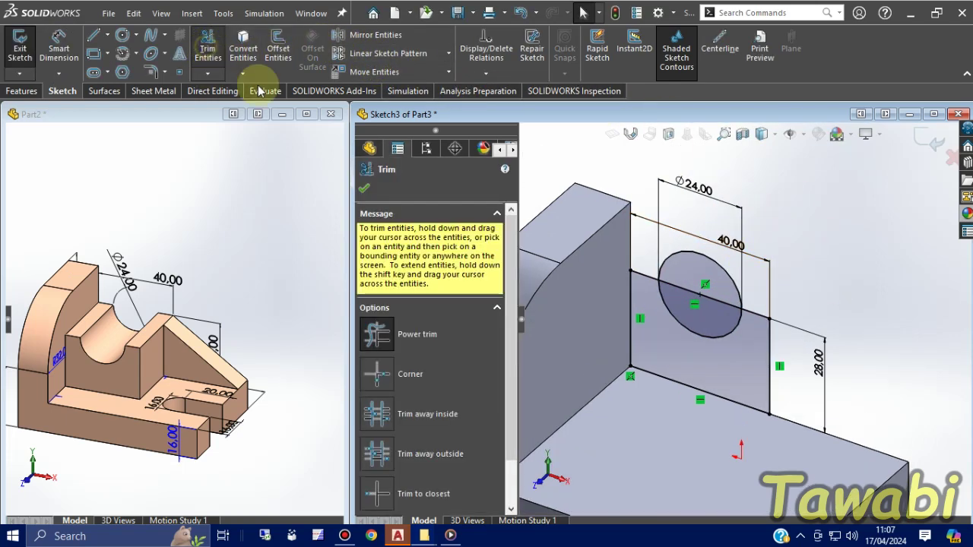
scroll(764, 290, down, 1)
drag(713, 283, 711, 325)
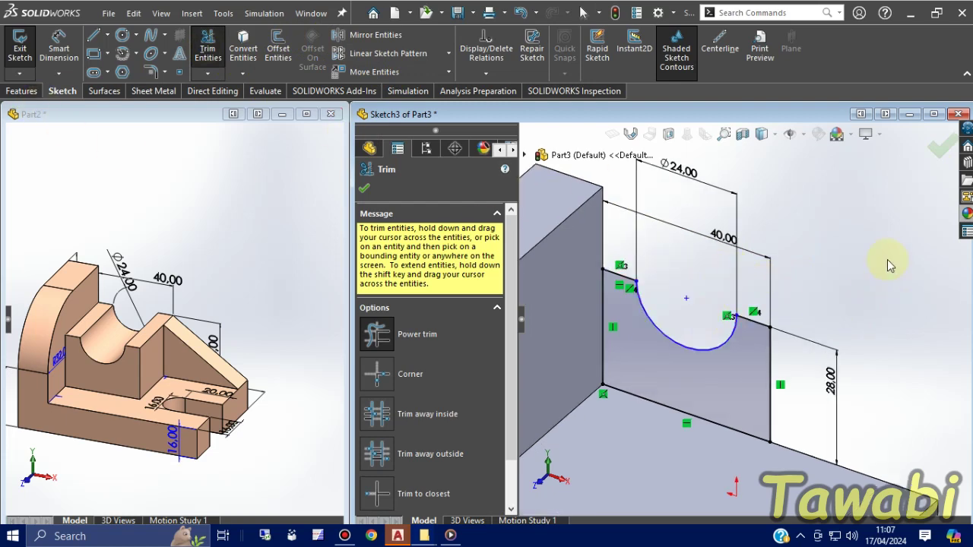
key(Escape)
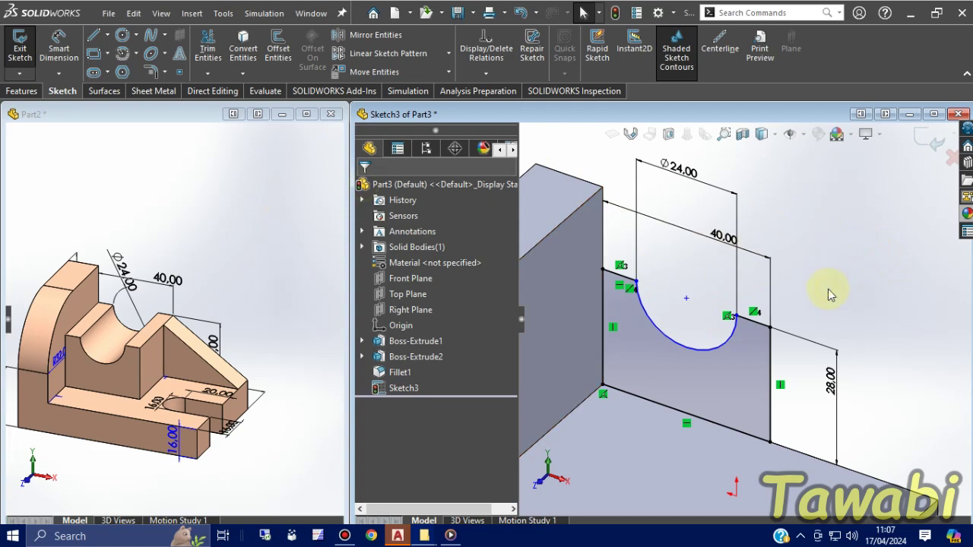
Check the grooved block's depth in Part2 and extrude the grooved profile 42 mm in Part3, with the direction reversed over the base
click(238, 303)
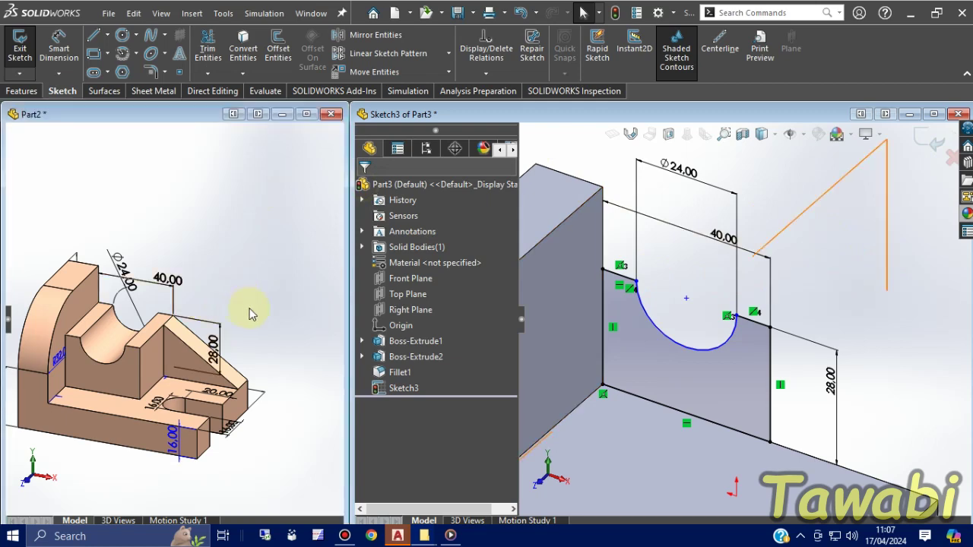
middle_drag(259, 310, 234, 372)
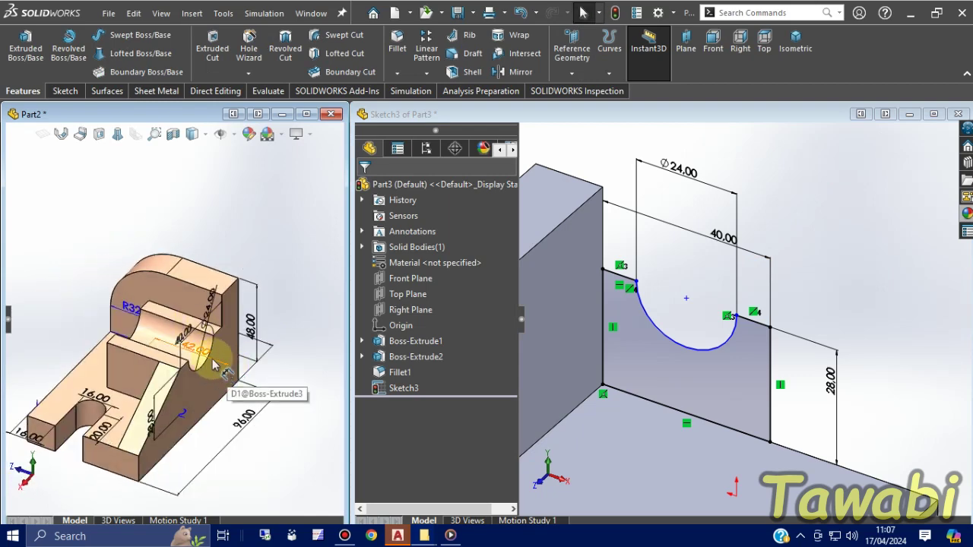
scroll(205, 357, down, 5)
key(f)
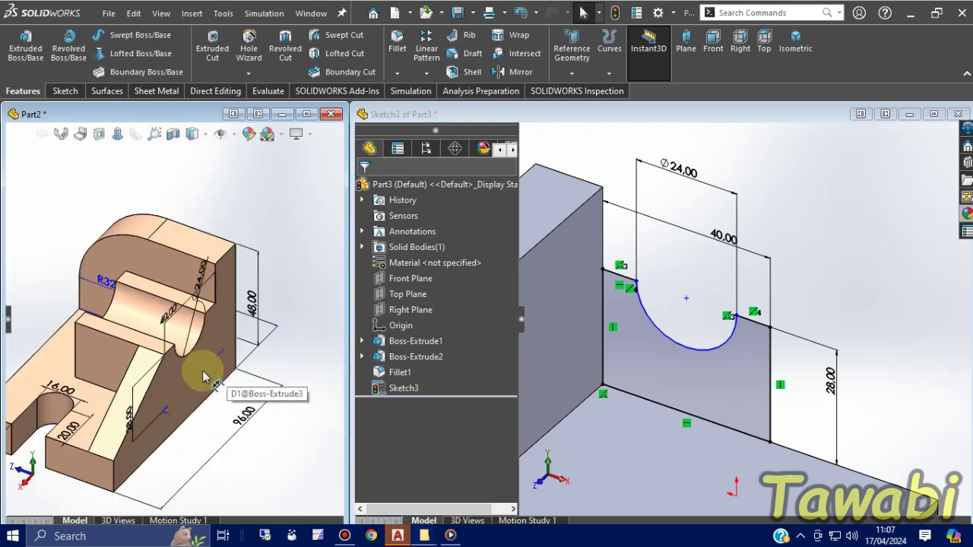
click(25, 42)
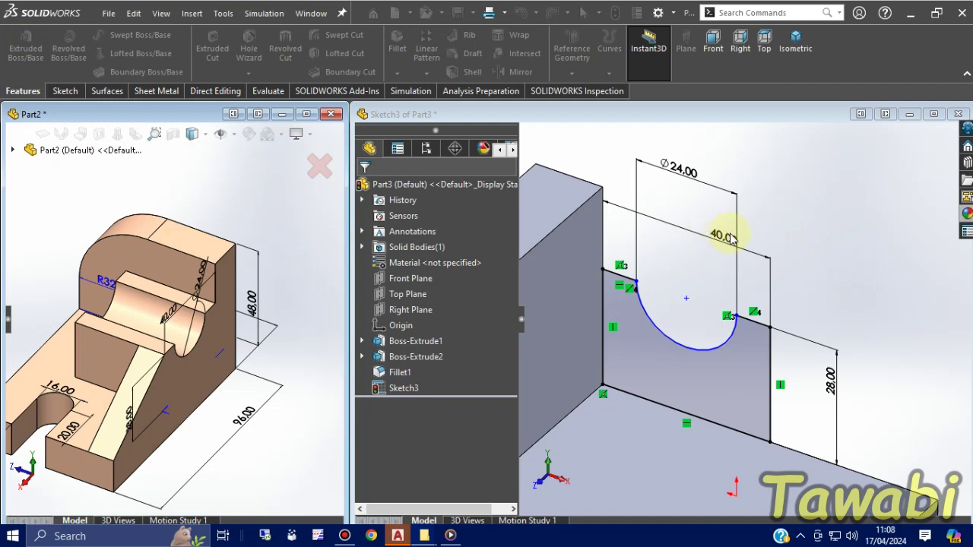
click(789, 246)
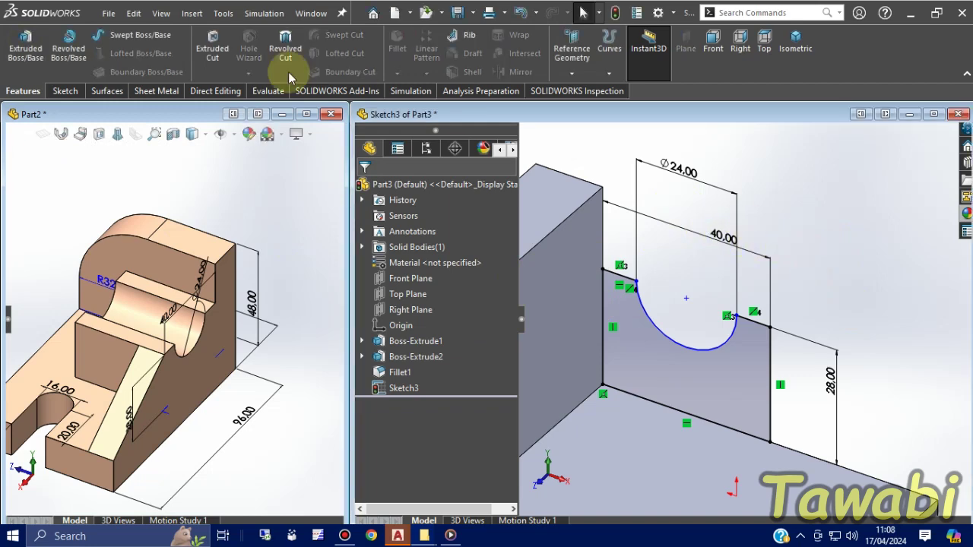
click(21, 48)
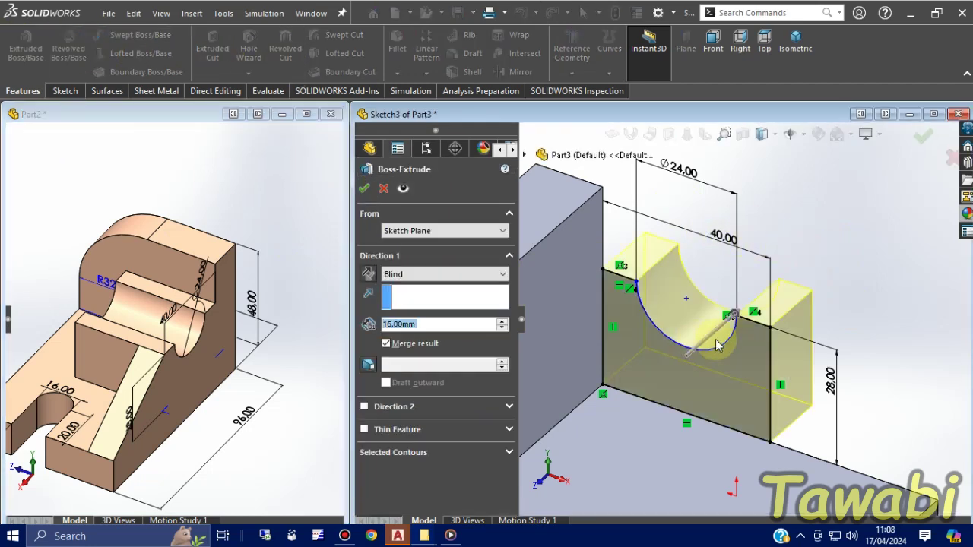
text(42)
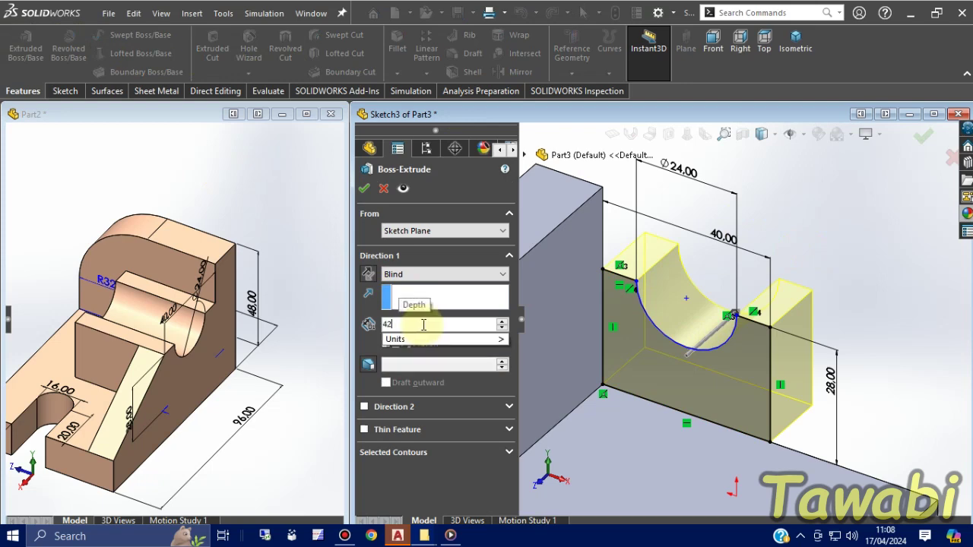
key(Return)
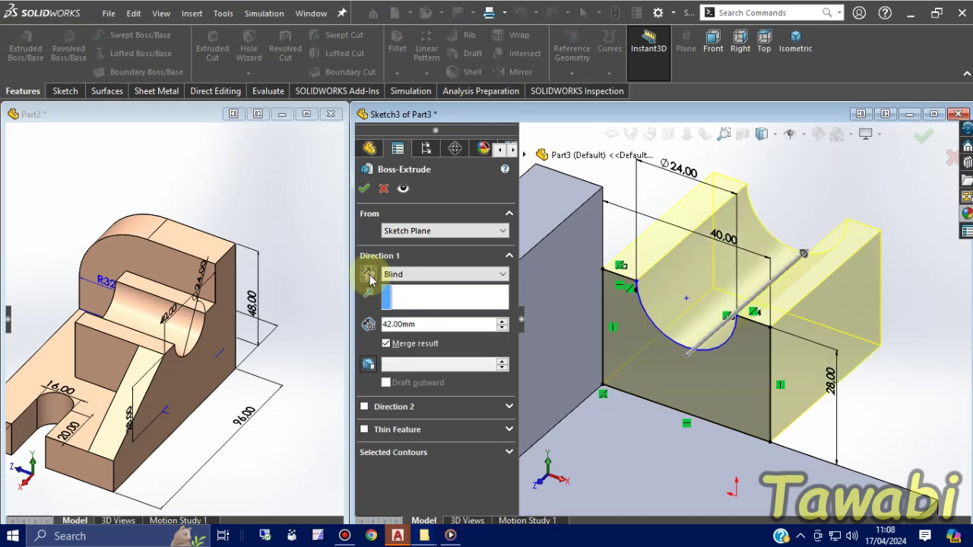
click(369, 275)
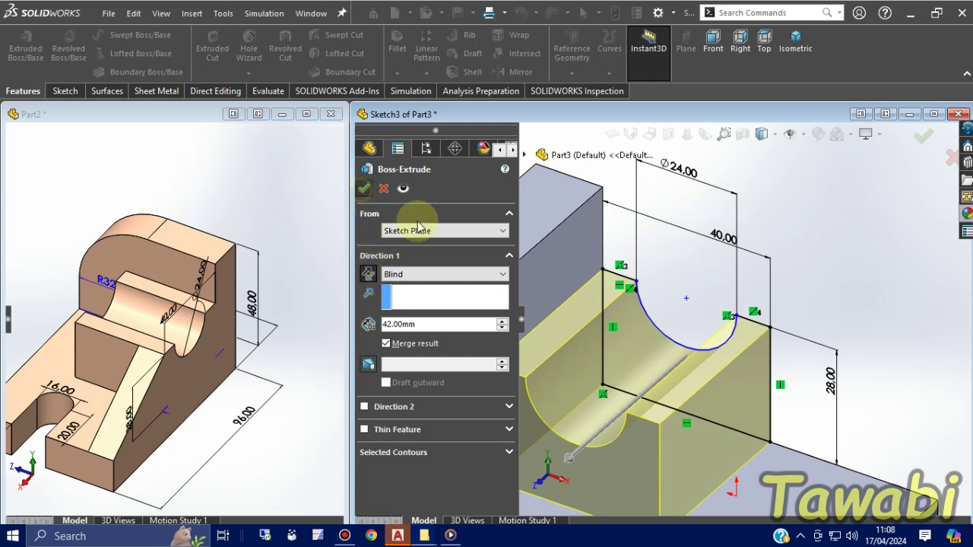
click(364, 189)
scroll(835, 304, up, 3)
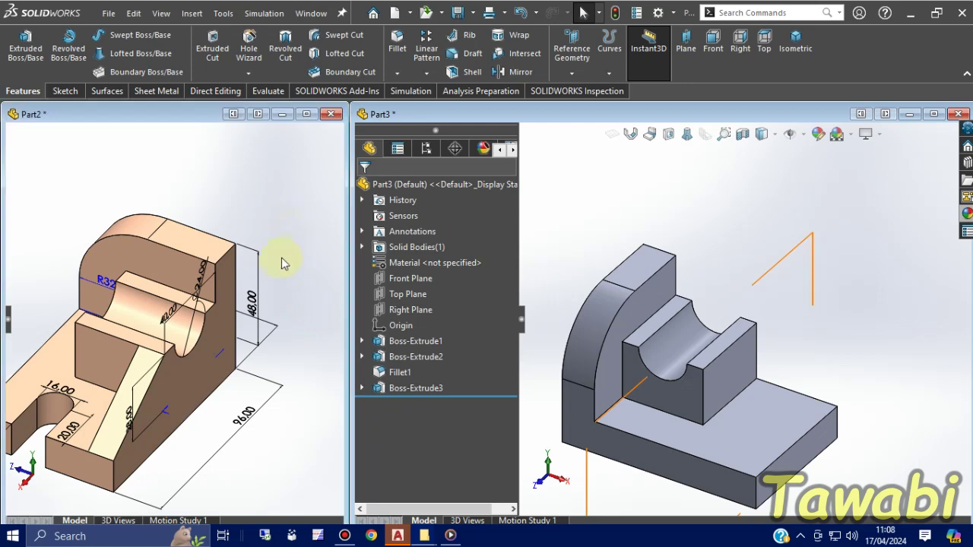
Inspect the triangular rib in Part2 and start a sketch in Part3 on the rear face shared by the base and grooved block
click(244, 279)
middle_drag(243, 278, 263, 331)
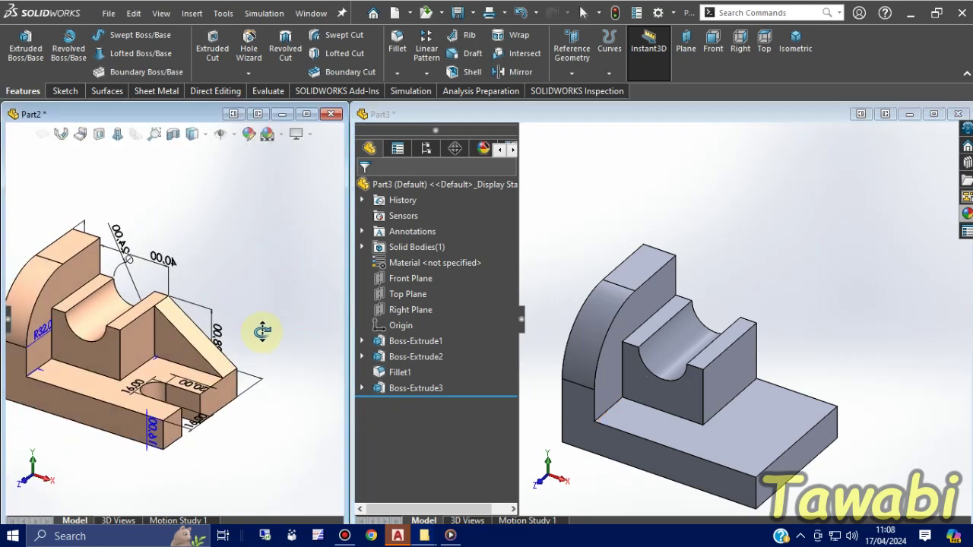
scroll(230, 327, down, 1)
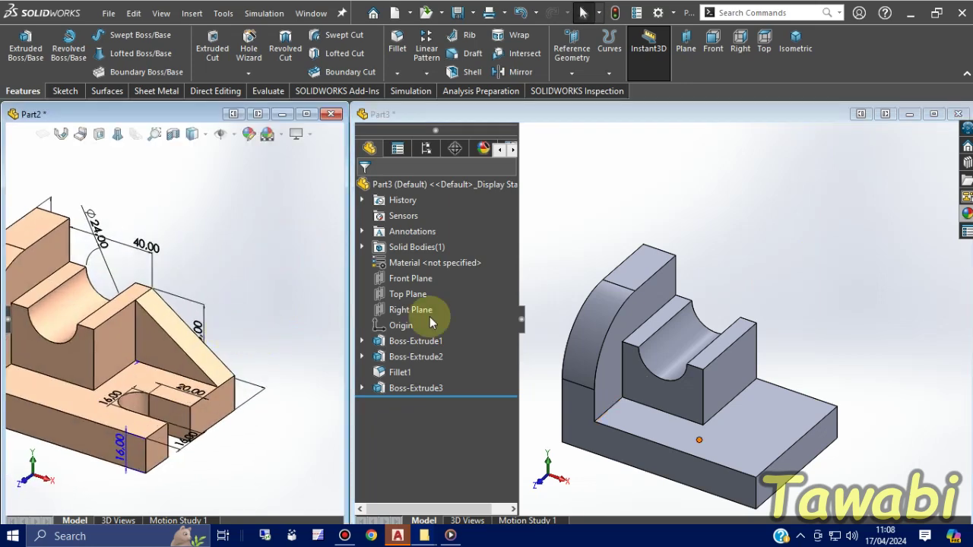
click(899, 348)
middle_drag(899, 348, 732, 450)
click(732, 450)
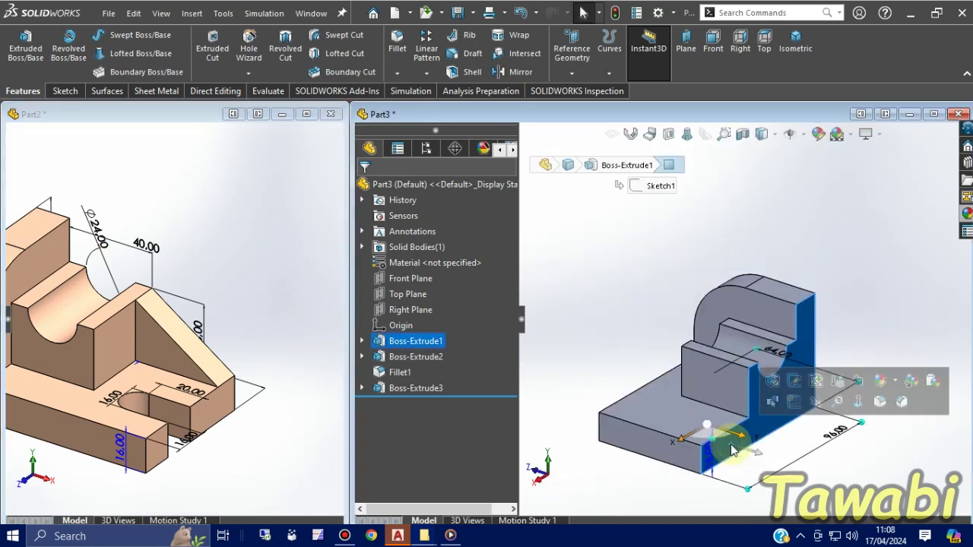
click(798, 405)
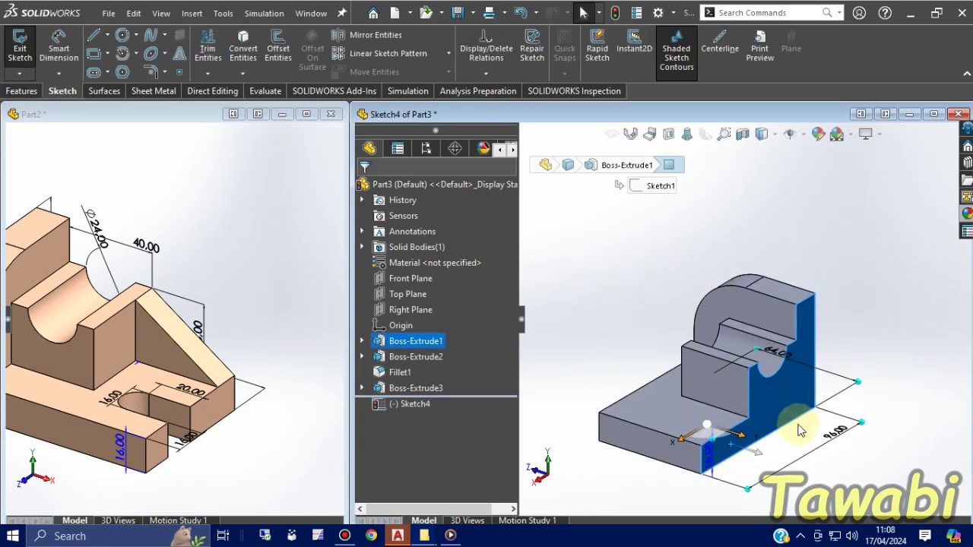
Sketch a closed triangle joining the grooved block's lower and upper outer corners to the top corner at the base's free end
click(94, 35)
scroll(771, 467, down, 3)
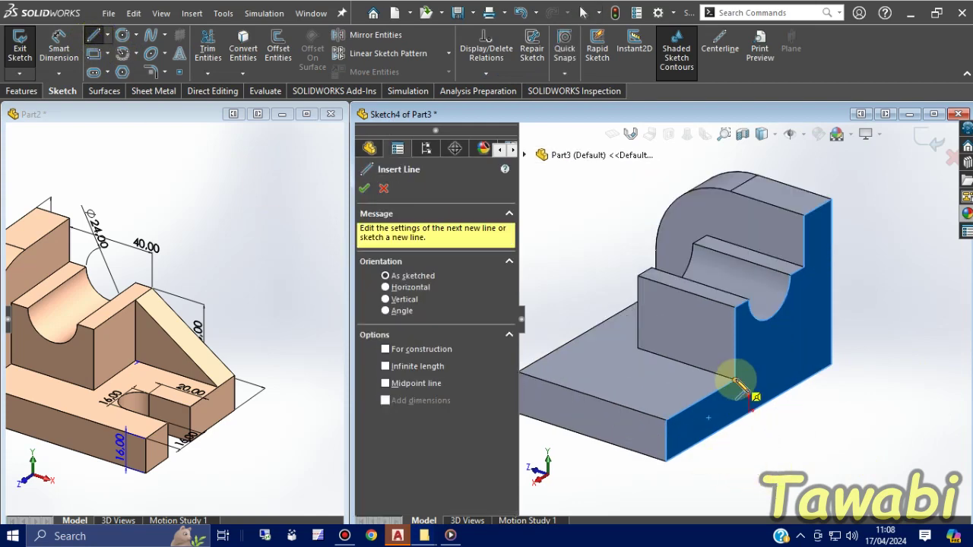
click(735, 380)
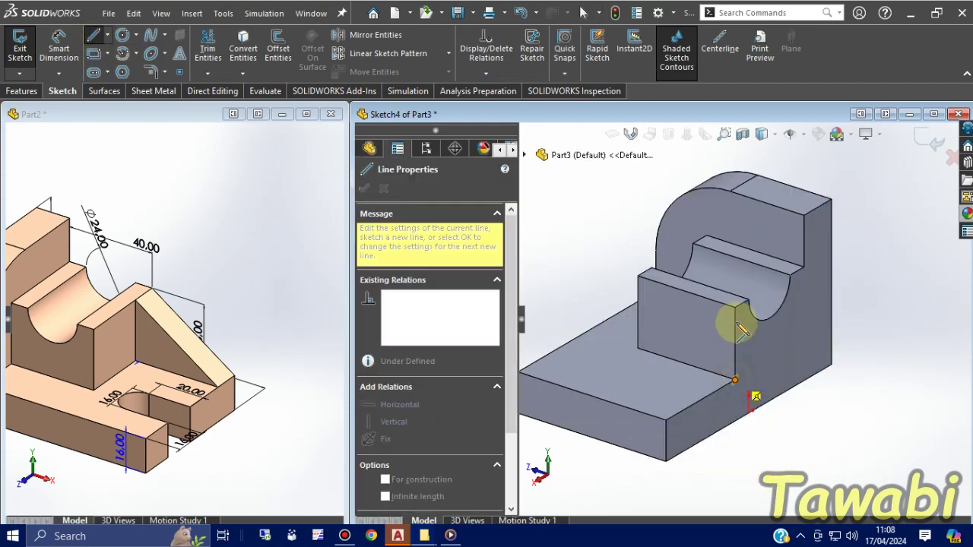
click(735, 309)
click(666, 421)
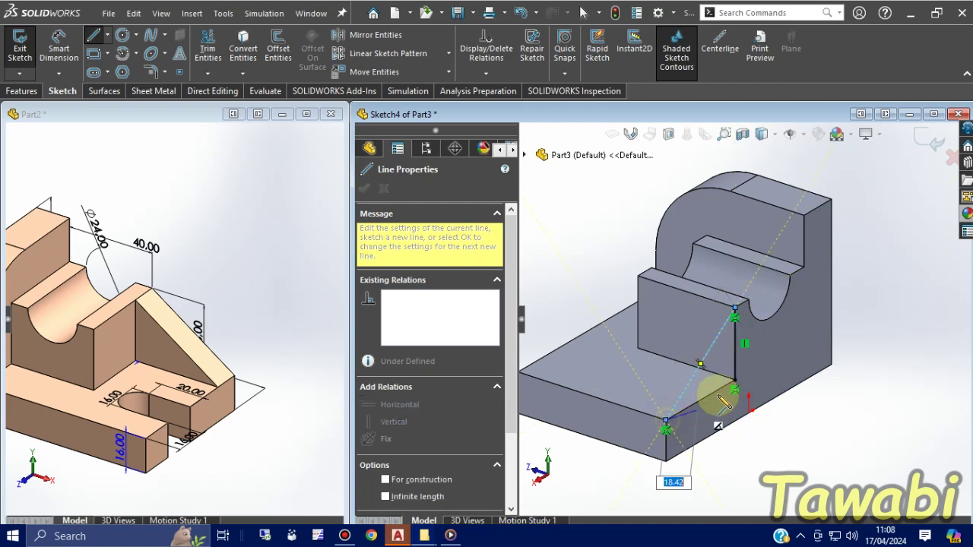
click(734, 383)
key(Escape)
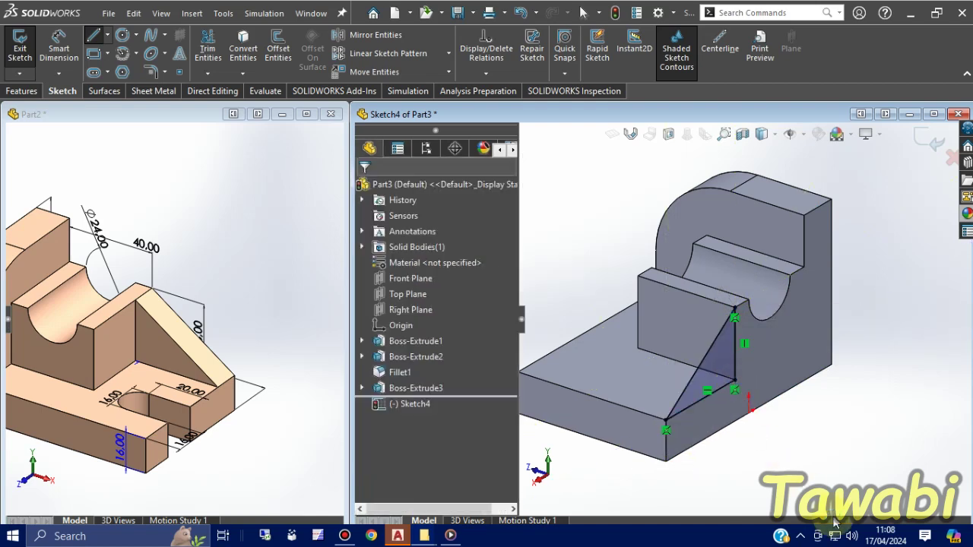
Check the rib's thickness in Part2 and extrude the triangle 12 mm in Part3, with the direction reversed into the part
click(288, 370)
middle_drag(289, 356, 201, 344)
scroll(241, 333, down, 2)
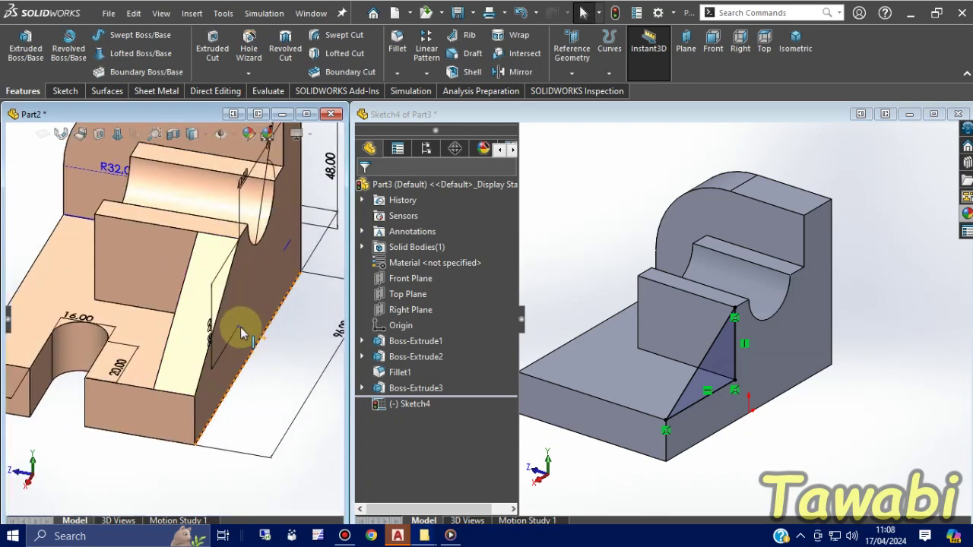
scroll(241, 333, down, 2)
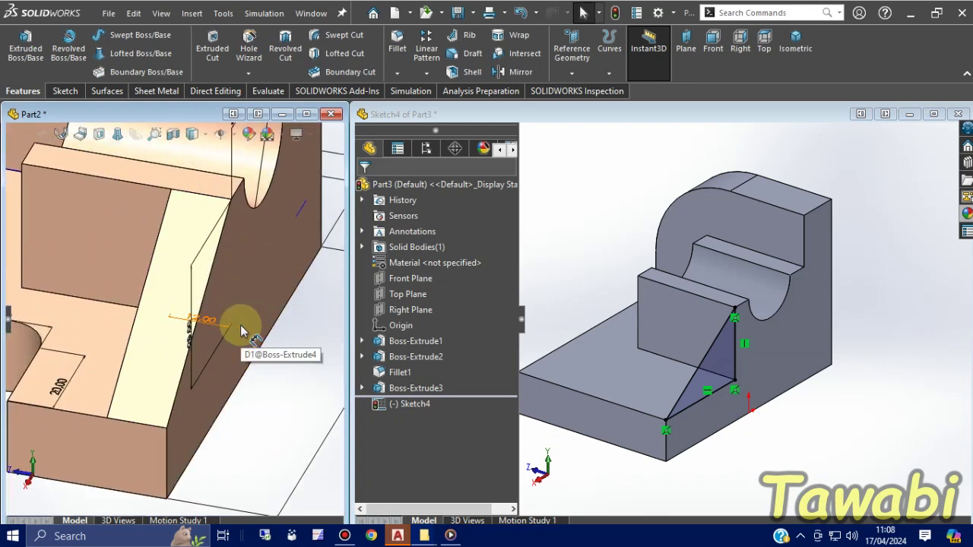
click(802, 471)
middle_drag(770, 459, 861, 478)
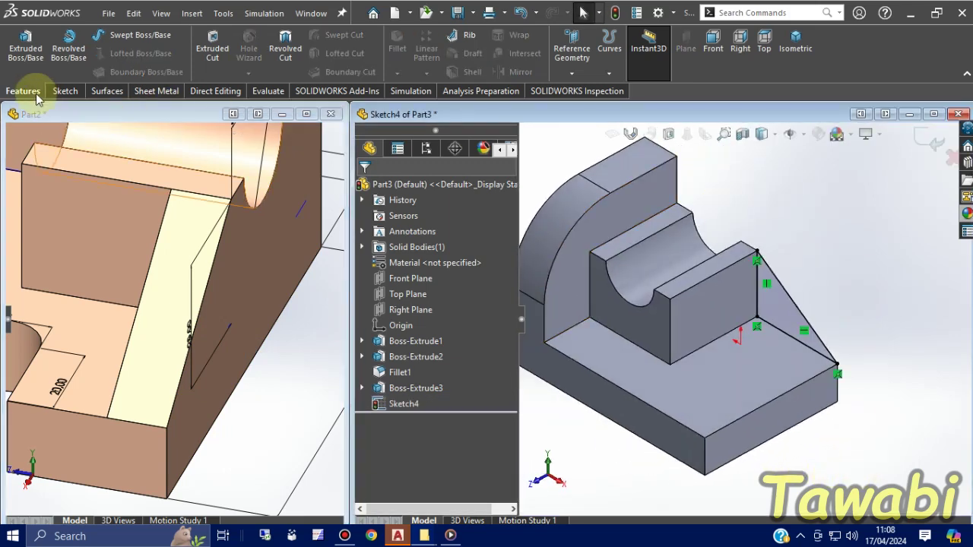
click(27, 42)
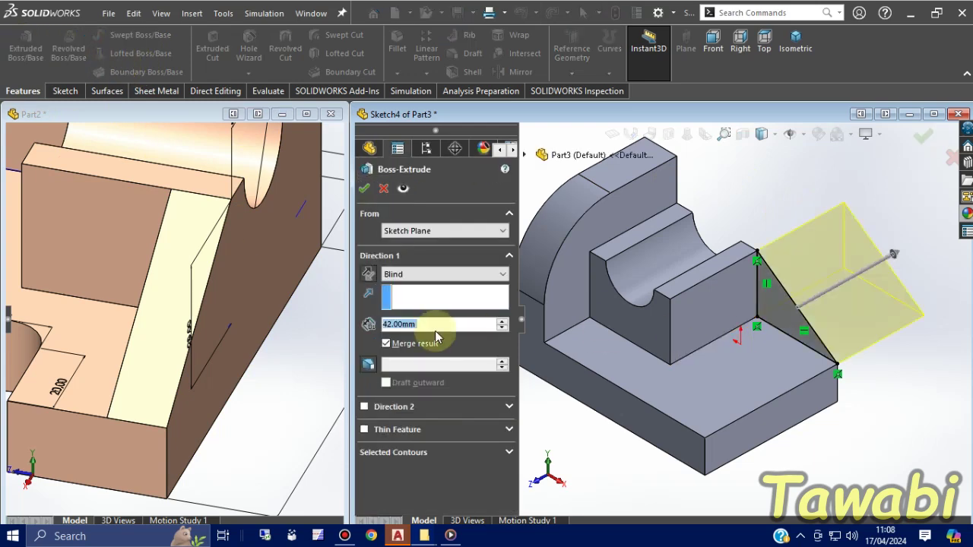
text(12)
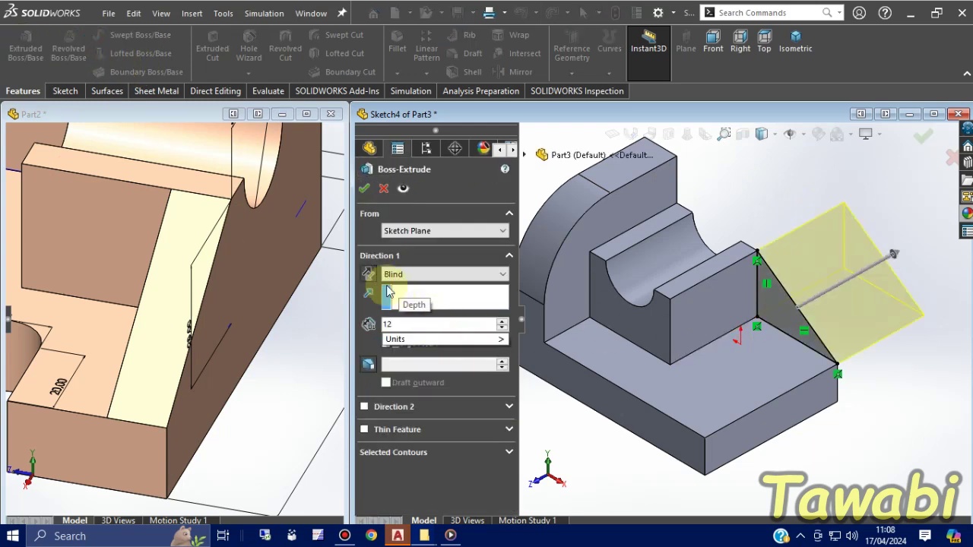
key(Return)
click(368, 274)
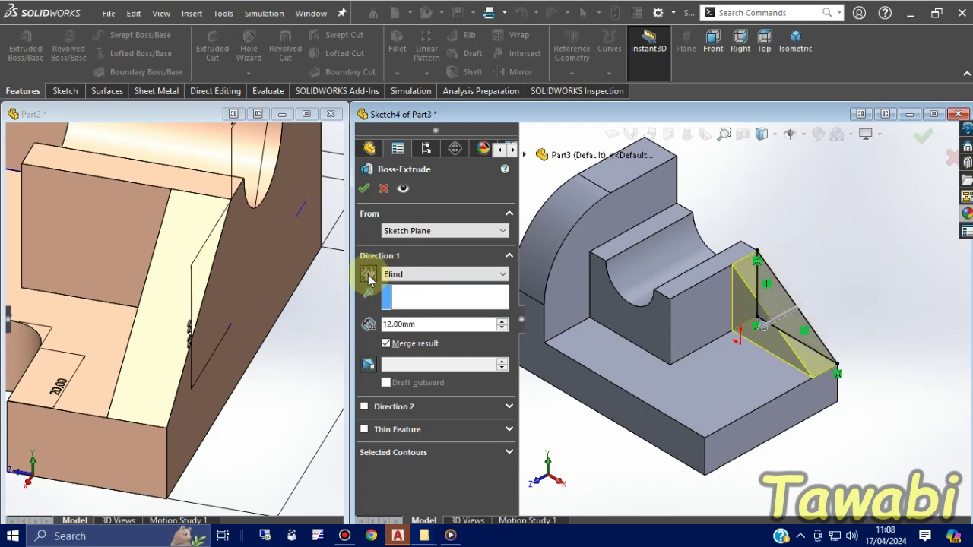
click(363, 186)
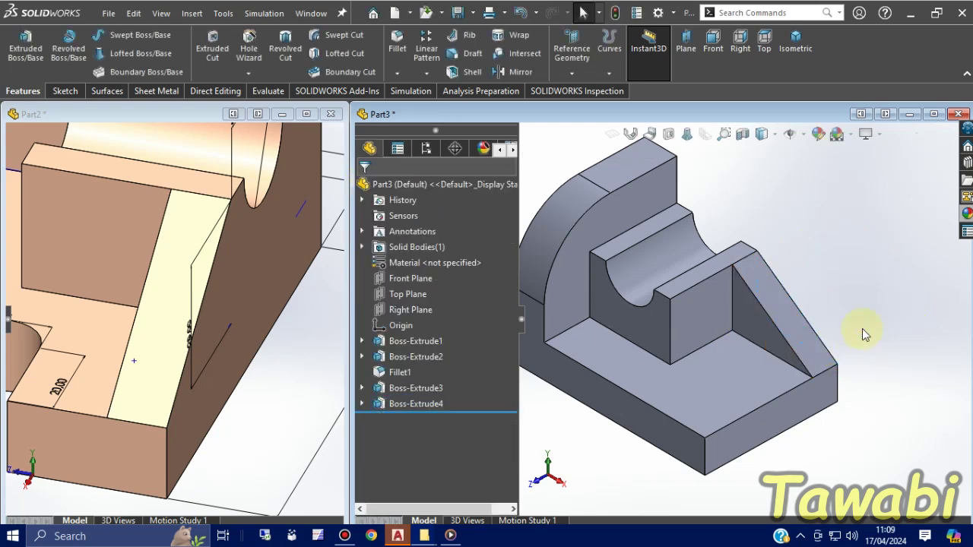
Inspect the open slot and its dimensions in Part2 and start a sketch on the top face of Part3's base
click(277, 426)
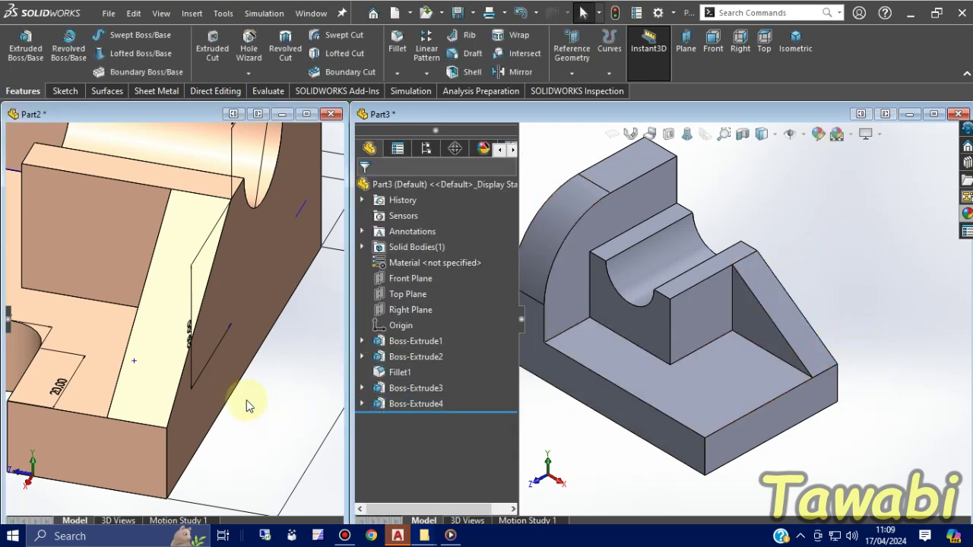
mouse_move(246, 399)
middle_down()
mouse_move(200, 402)
mouse_move(251, 407)
middle_up()
scroll(271, 345, up, 3)
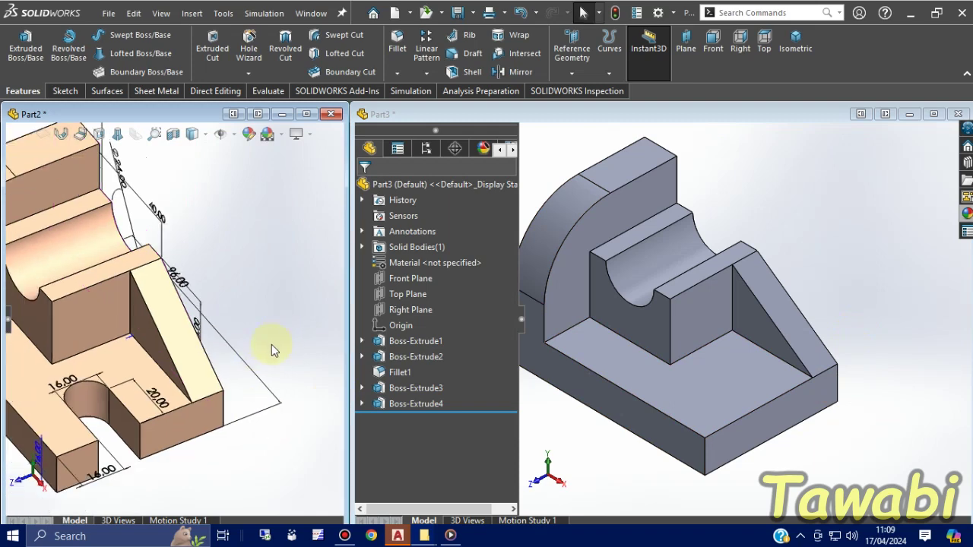
scroll(75, 376, down, 2)
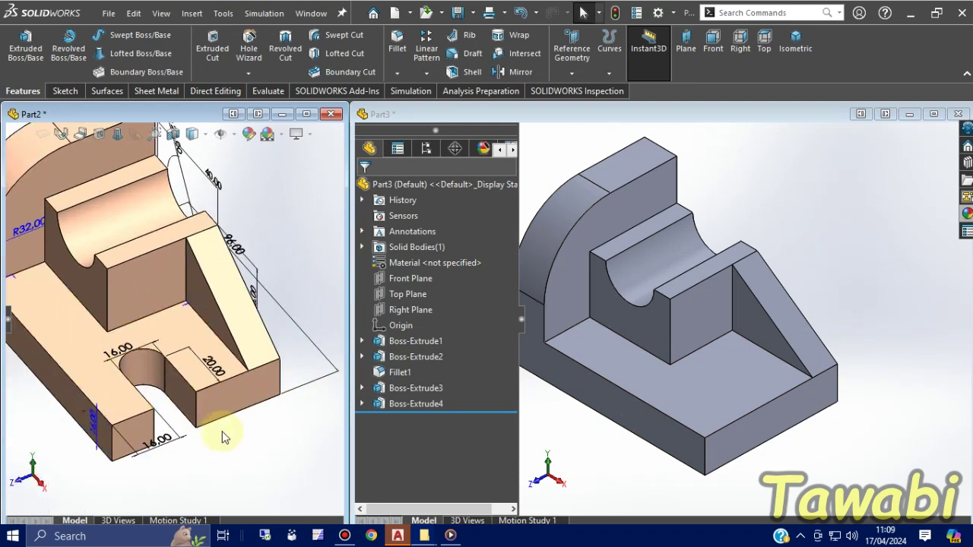
middle_drag(199, 455, 222, 456)
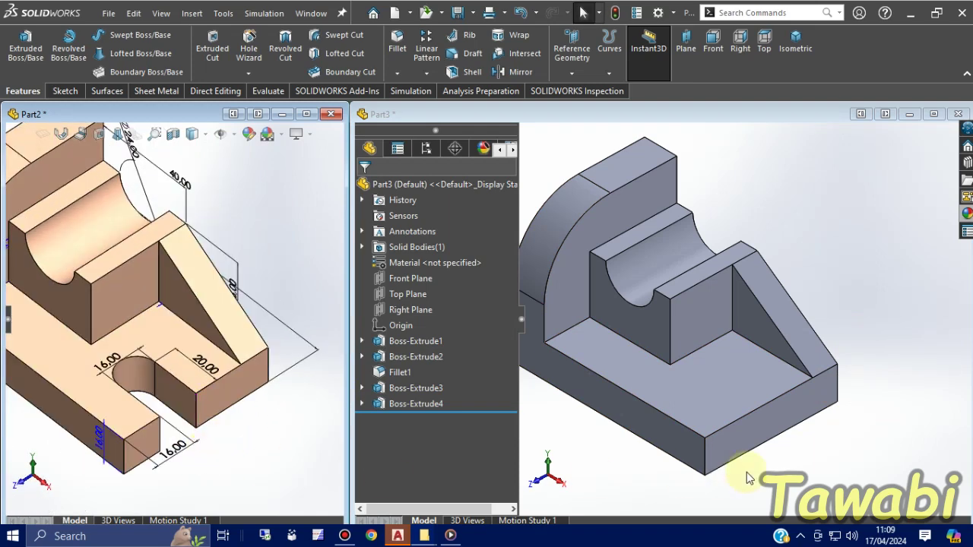
click(716, 387)
click(717, 387)
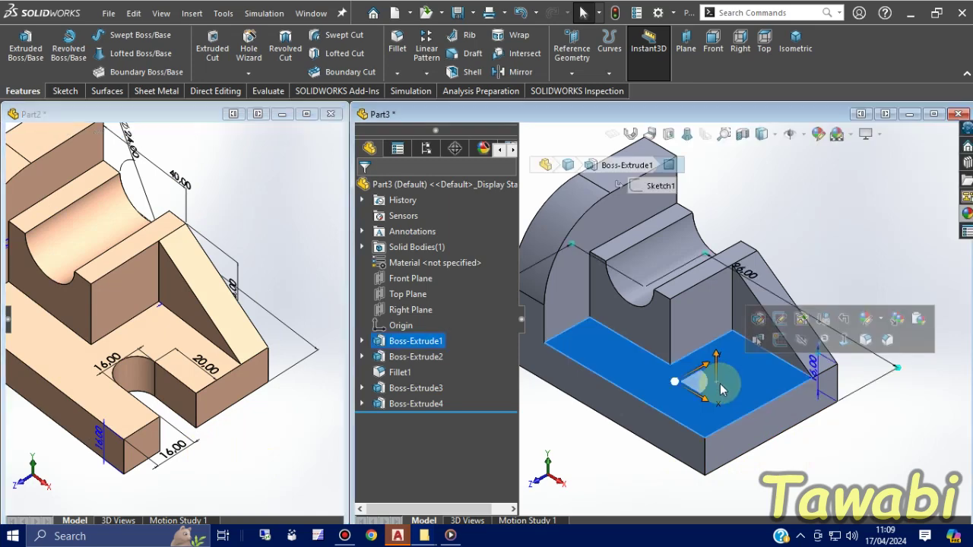
click(788, 343)
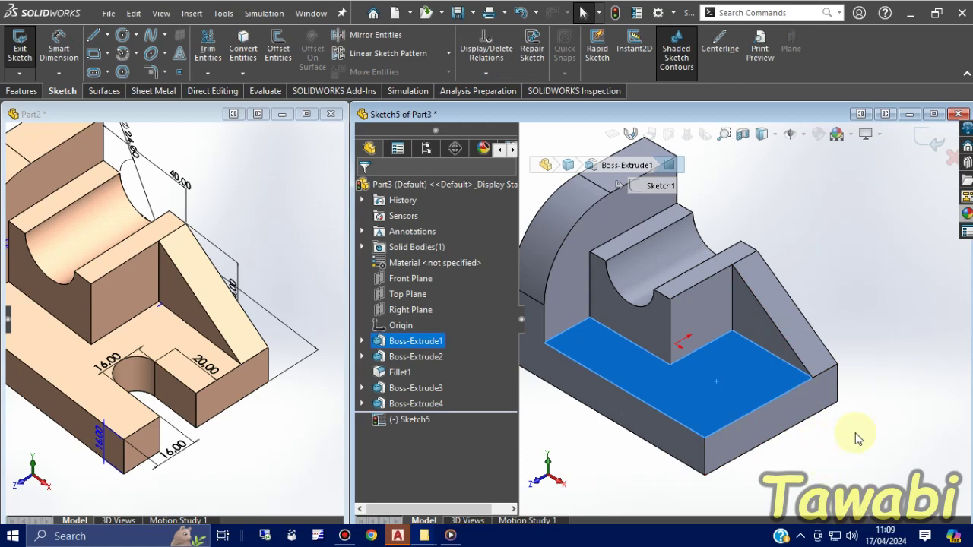
Sketch a corner rectangle for the slot on the base's top face, starting on the free end's edge and running inward
click(108, 56)
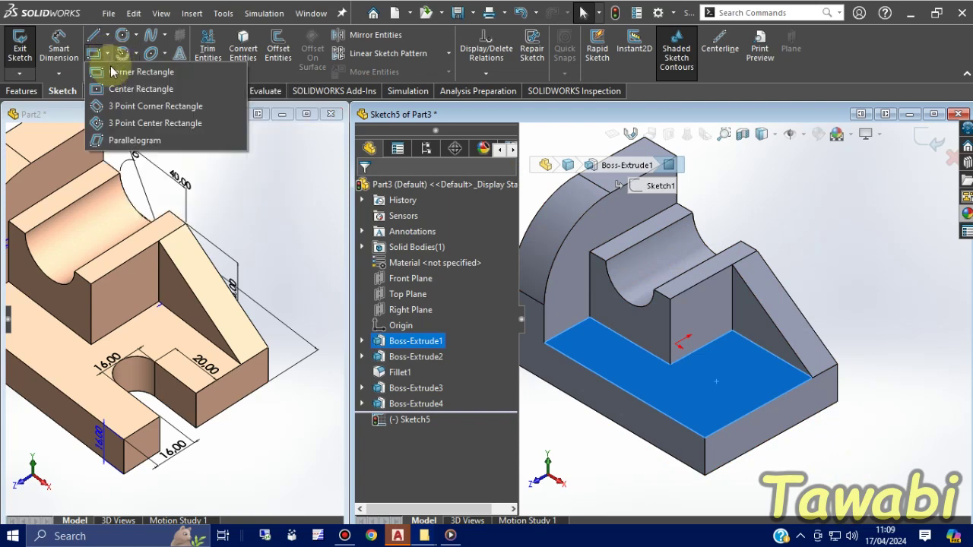
click(126, 71)
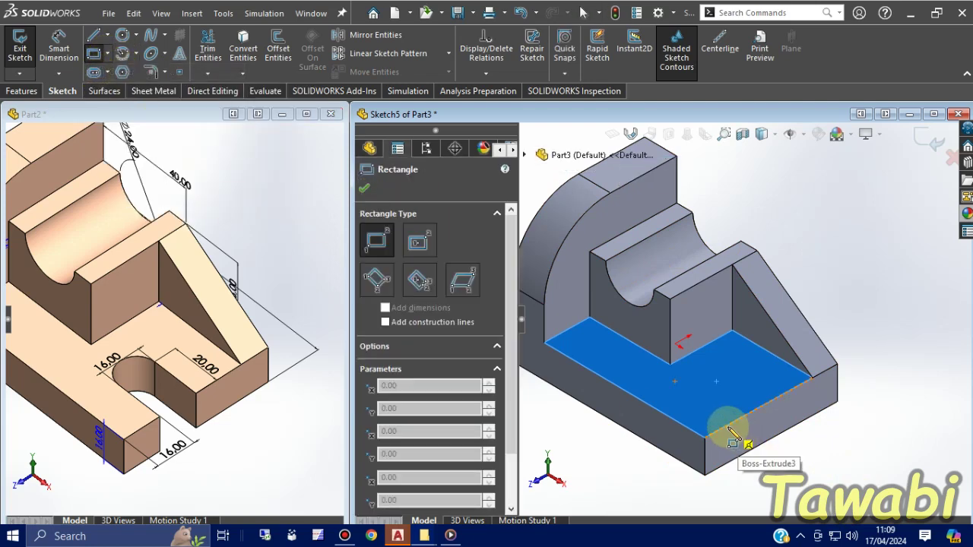
click(730, 422)
click(712, 387)
key(Escape)
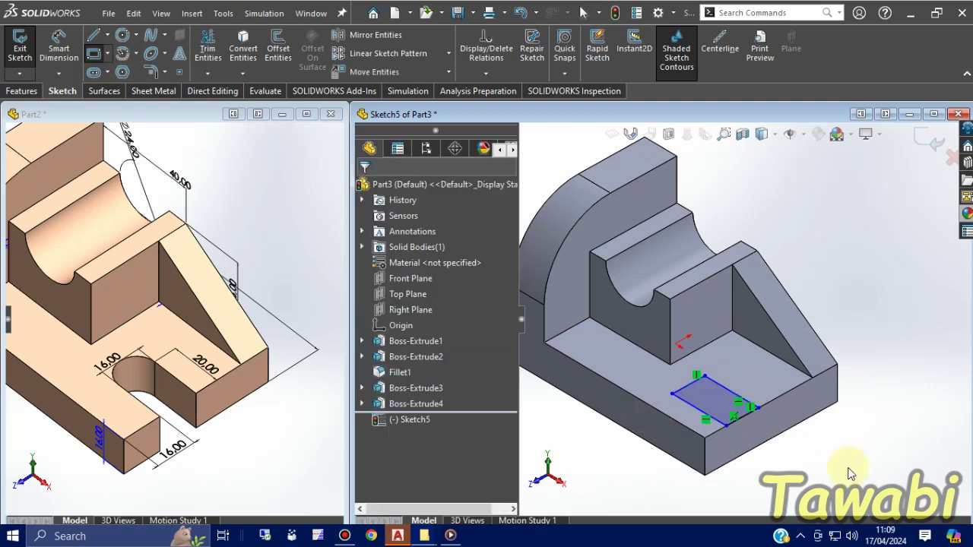
Dimension the slot rectangle on the base's top face
key(f)
scroll(745, 437, down, 2)
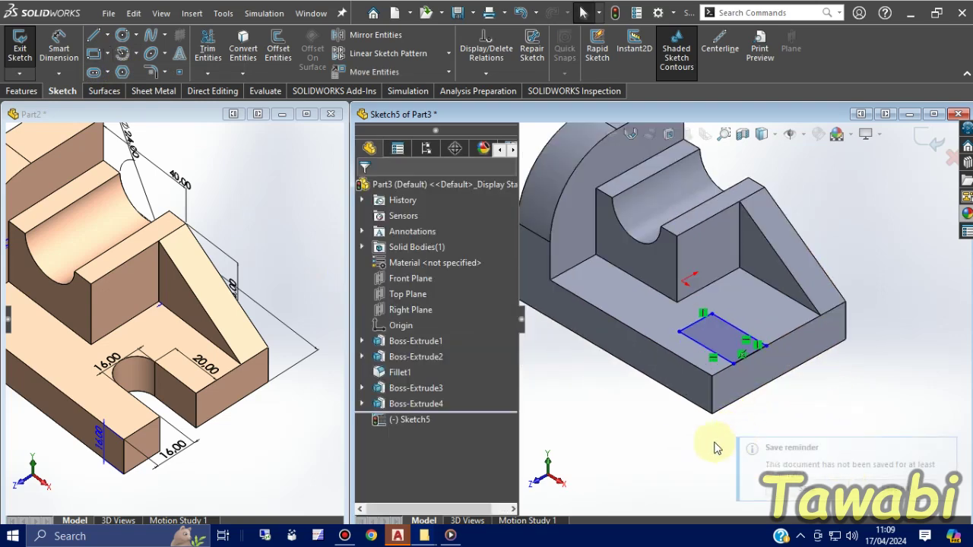
scroll(98, 445, down, 1)
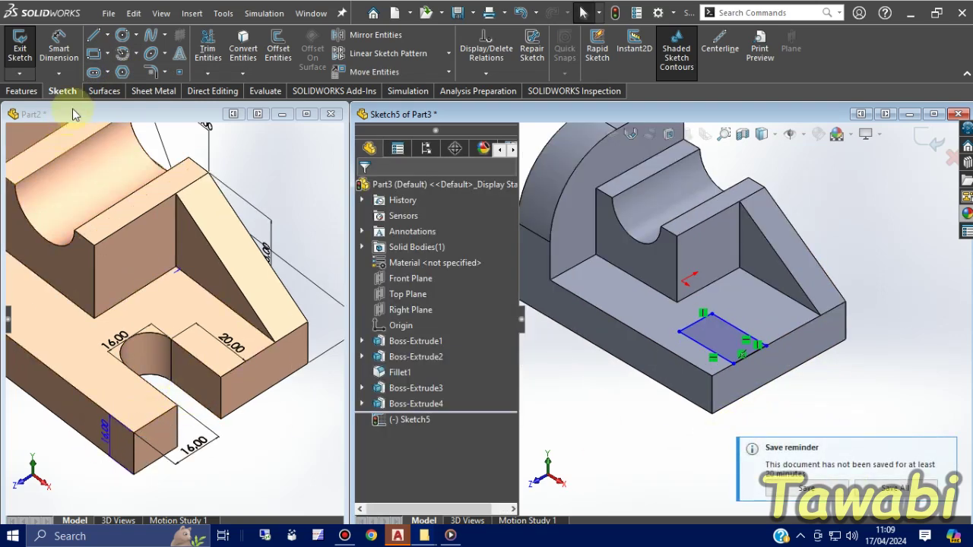
click(63, 41)
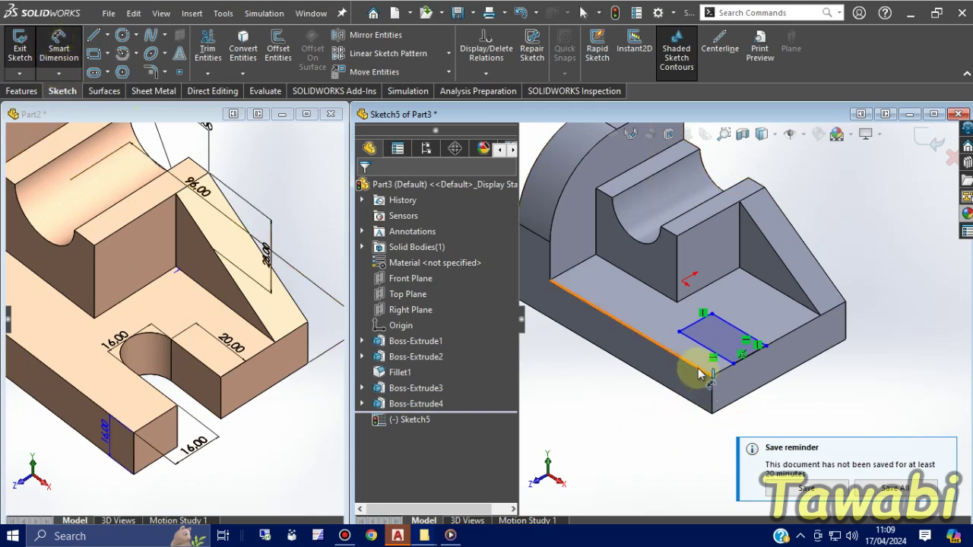